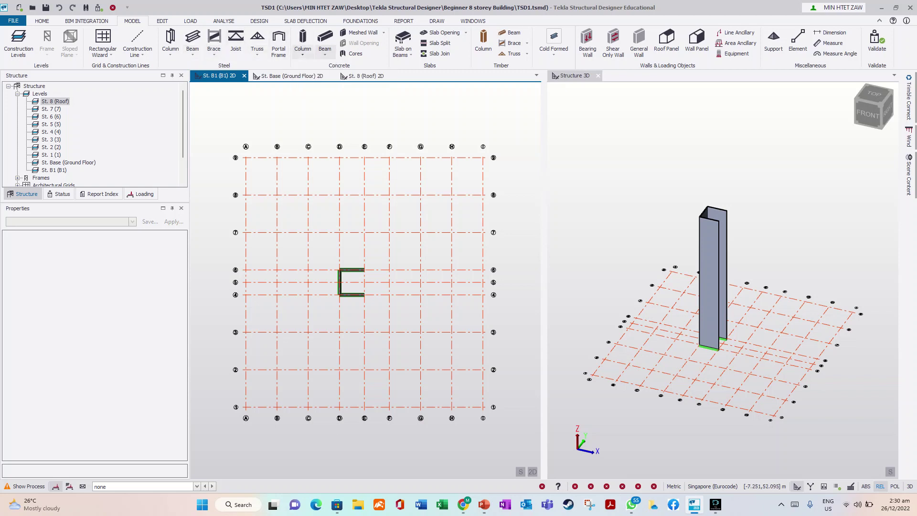
Start a concrete column with characteristic Column, material type Concrete and fabrication Cast-in-place.
click(316, 66)
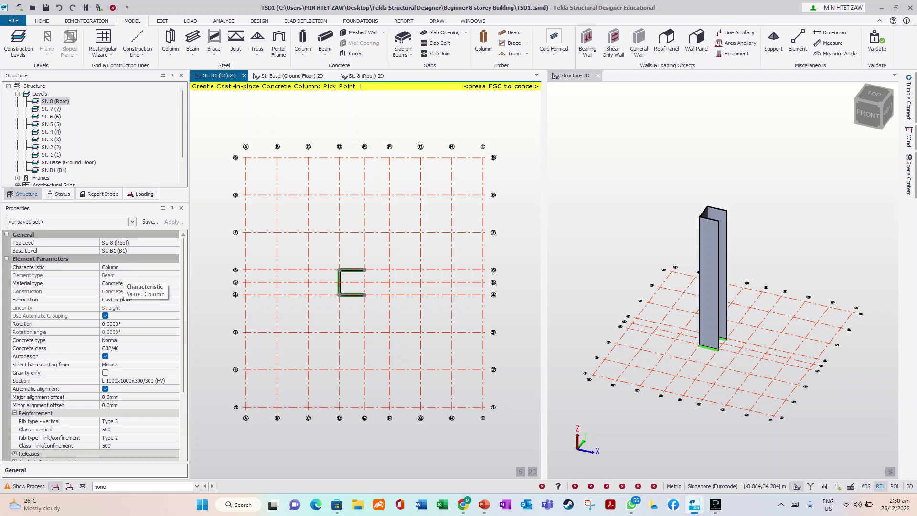
click(119, 268)
click(175, 267)
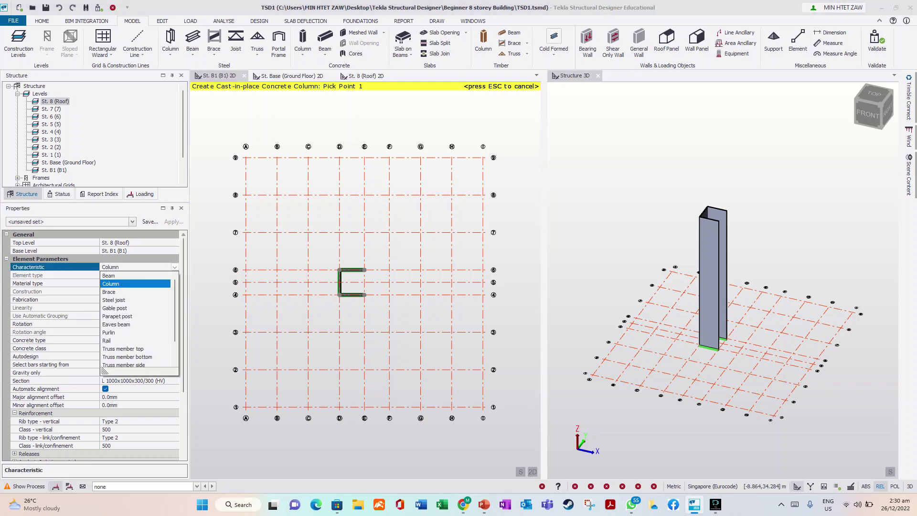
click(175, 267)
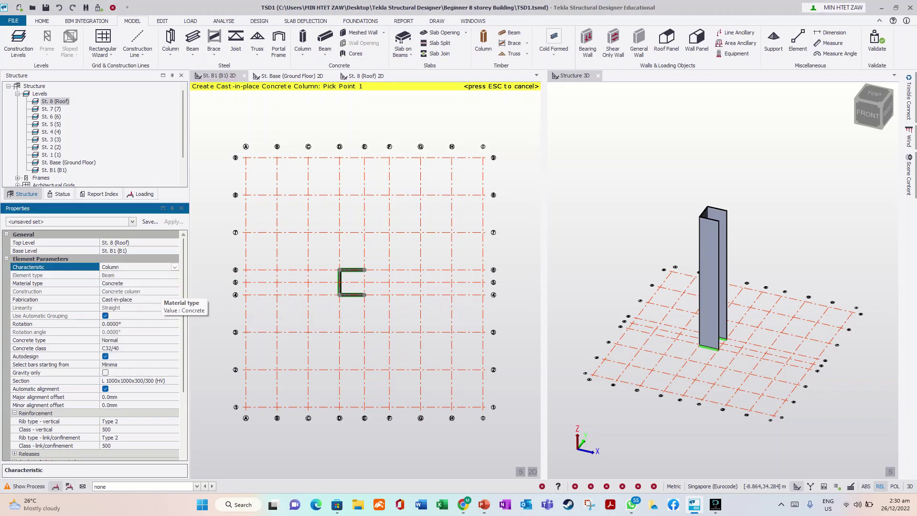
click(163, 284)
click(175, 283)
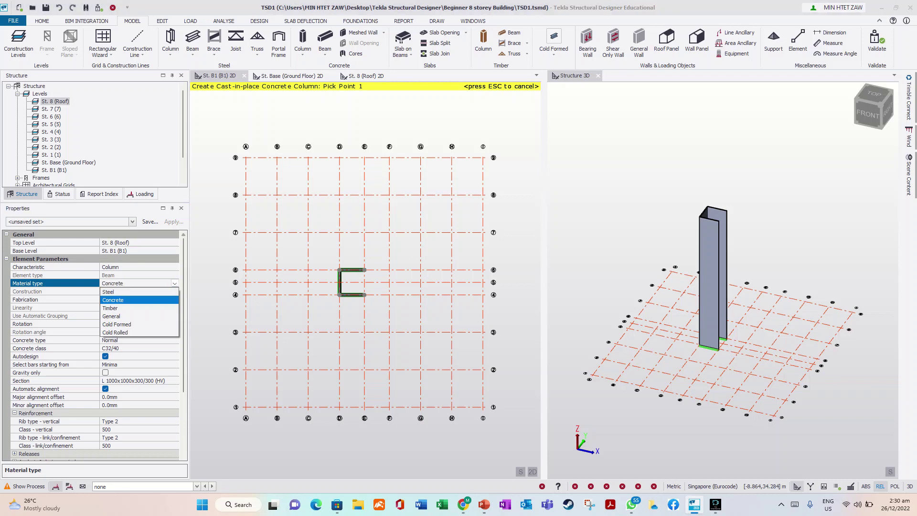
click(175, 300)
click(174, 300)
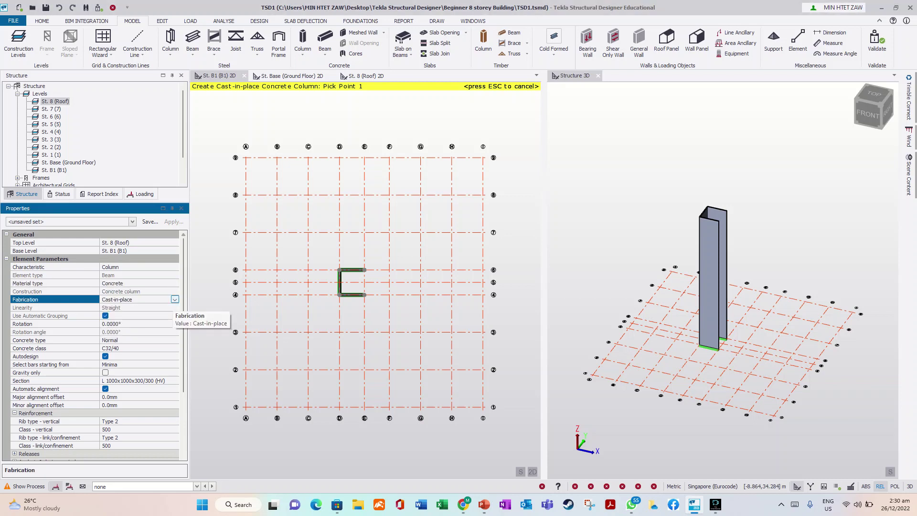
click(175, 299)
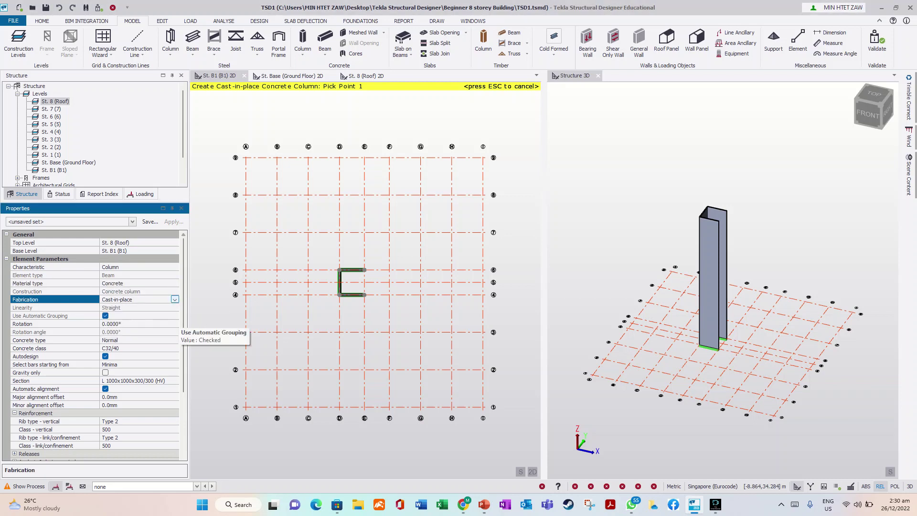
Keep the column's concrete type as Normal and set its concrete class to C40/50.
drag(184, 318, 184, 334)
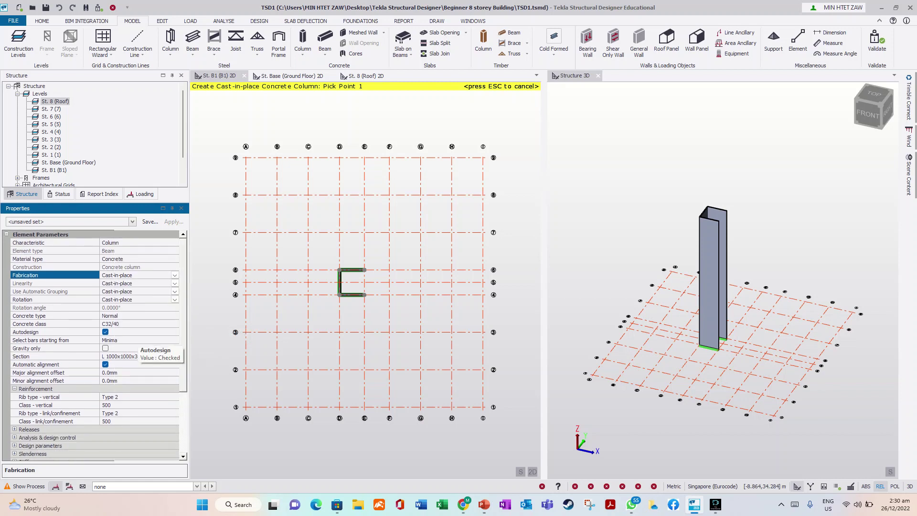
scroll(144, 334, up, 1)
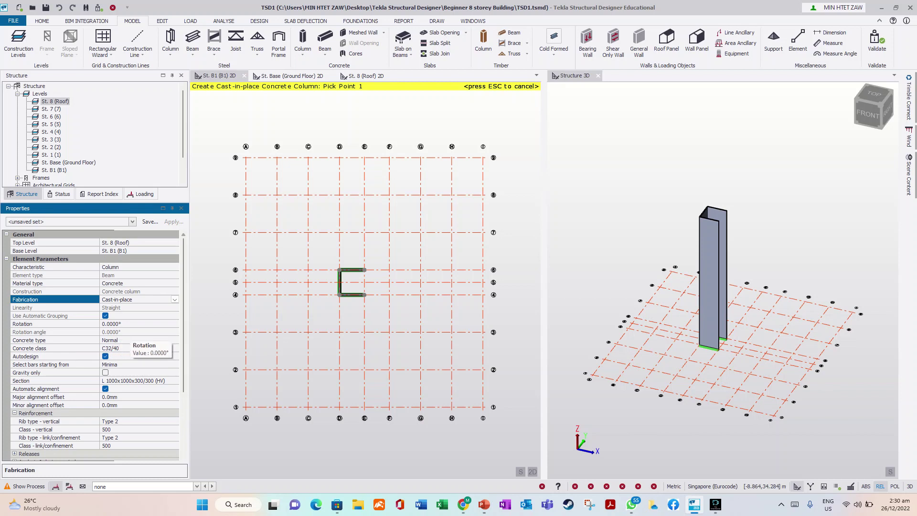
click(131, 341)
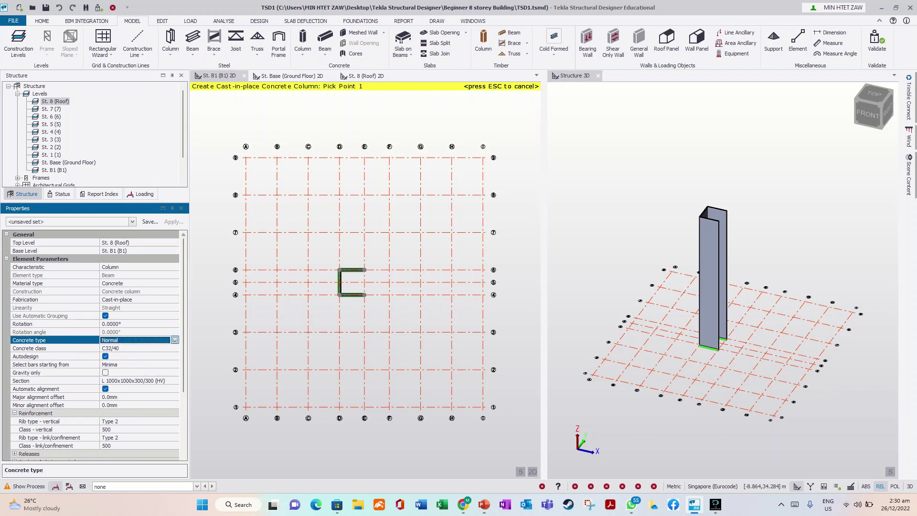
click(175, 340)
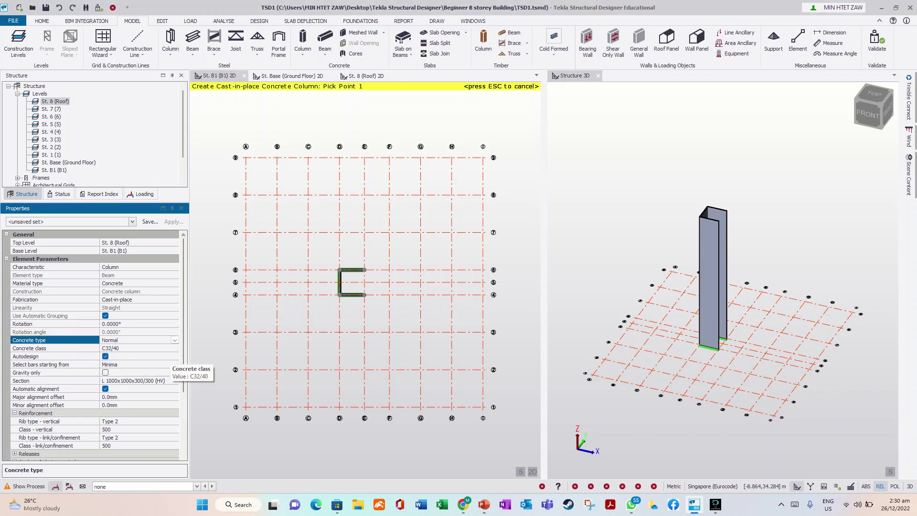
click(175, 349)
click(175, 349)
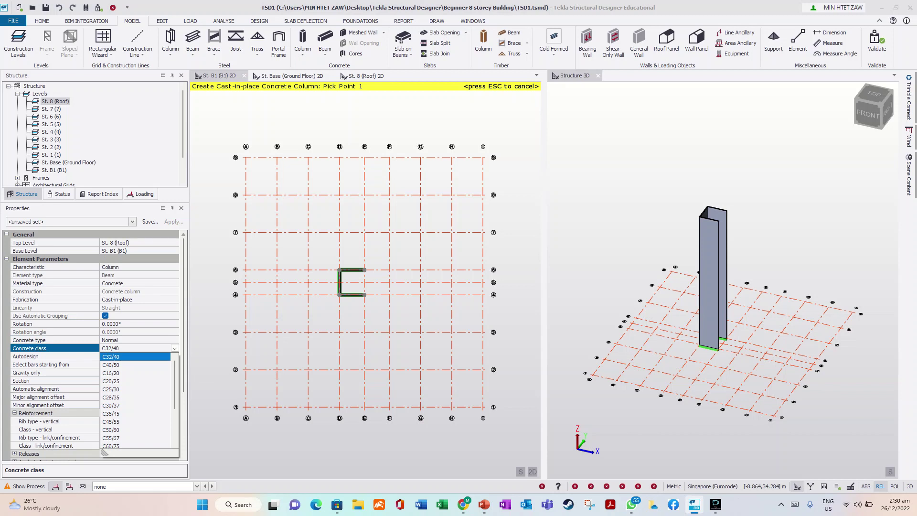
click(136, 365)
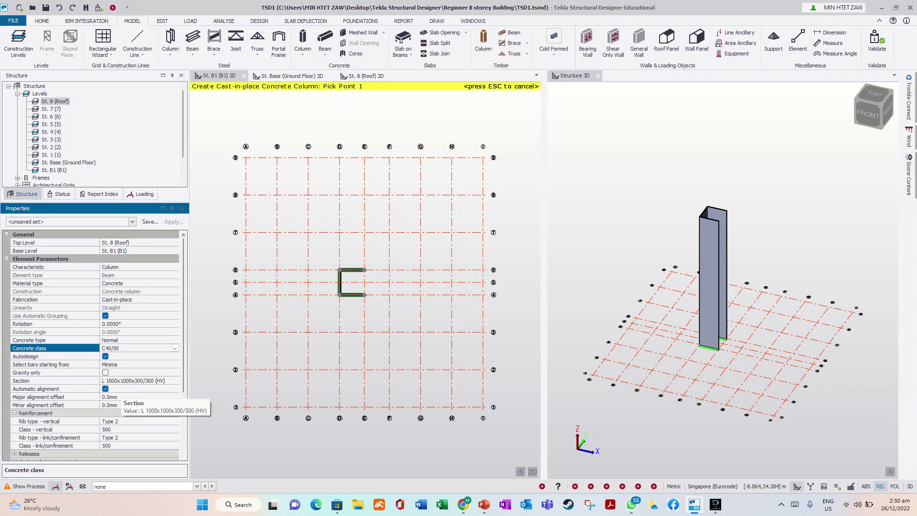
Choose 300x600 as the column's section.
click(175, 380)
click(174, 381)
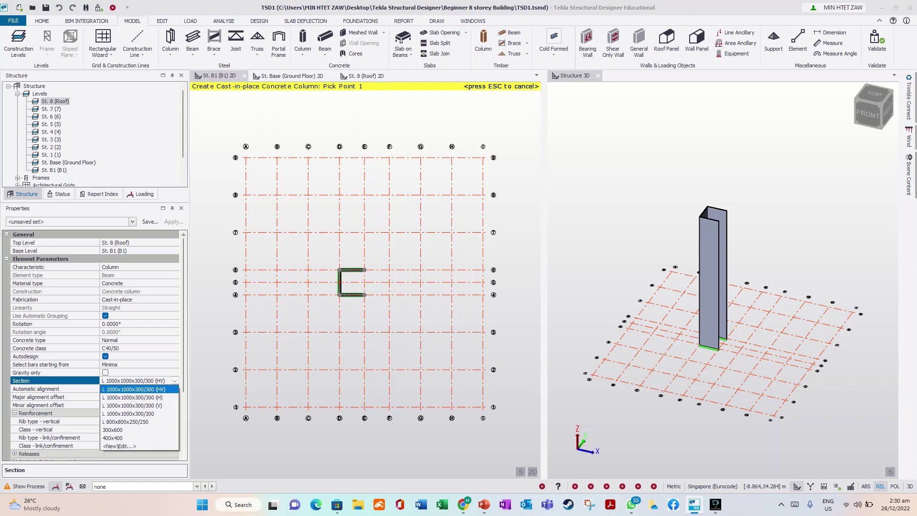
click(113, 430)
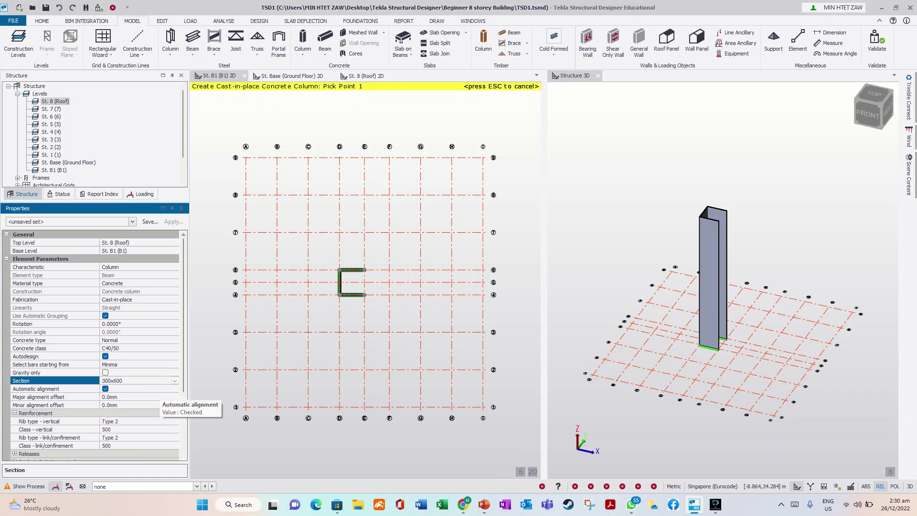
Define the 300x600 column section as rectangular with a breadth of 300 mm and a depth of 600 mm.
click(175, 381)
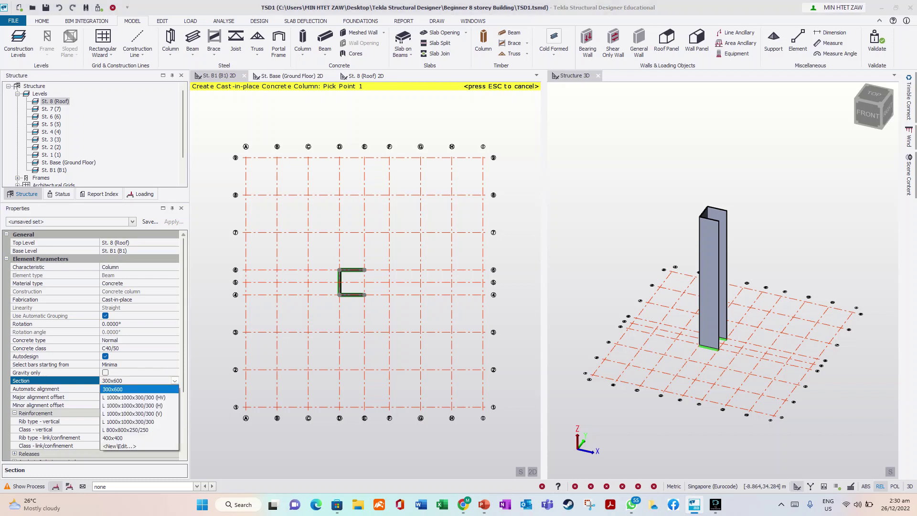
click(113, 389)
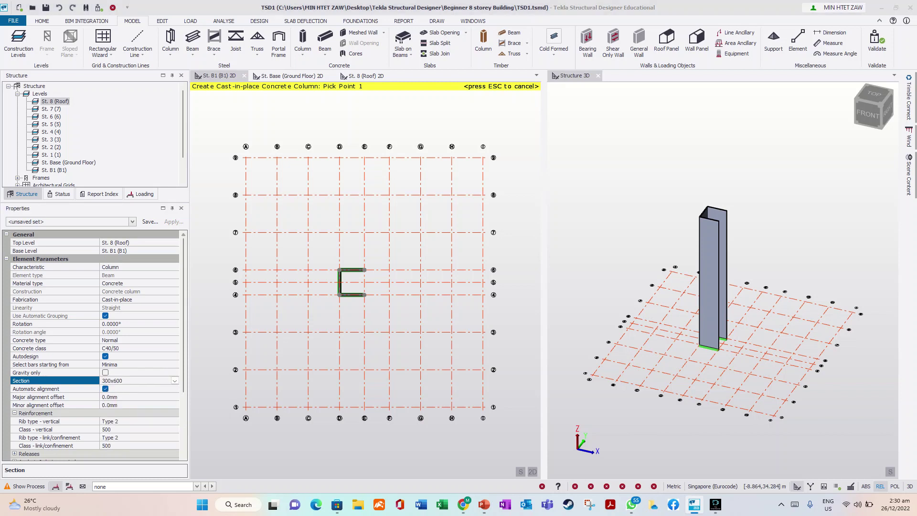
click(420, 230)
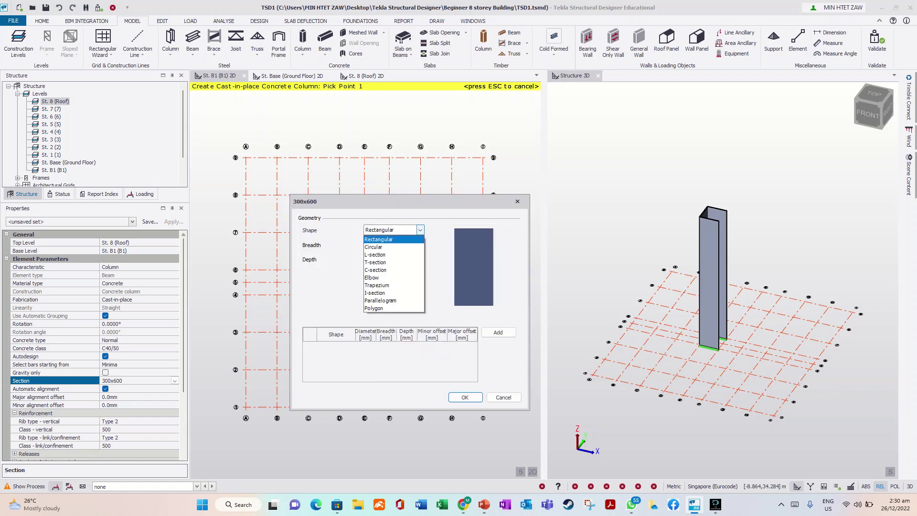
key(Return)
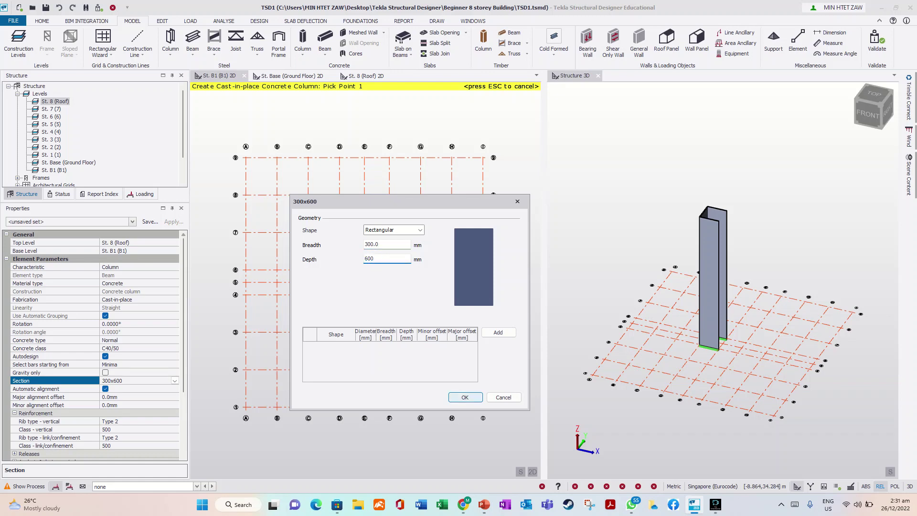
key(Return)
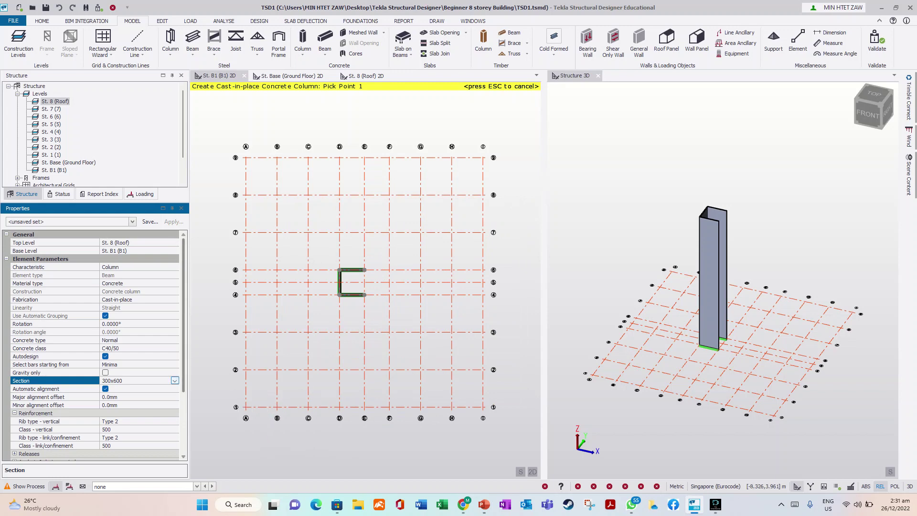
click(175, 381)
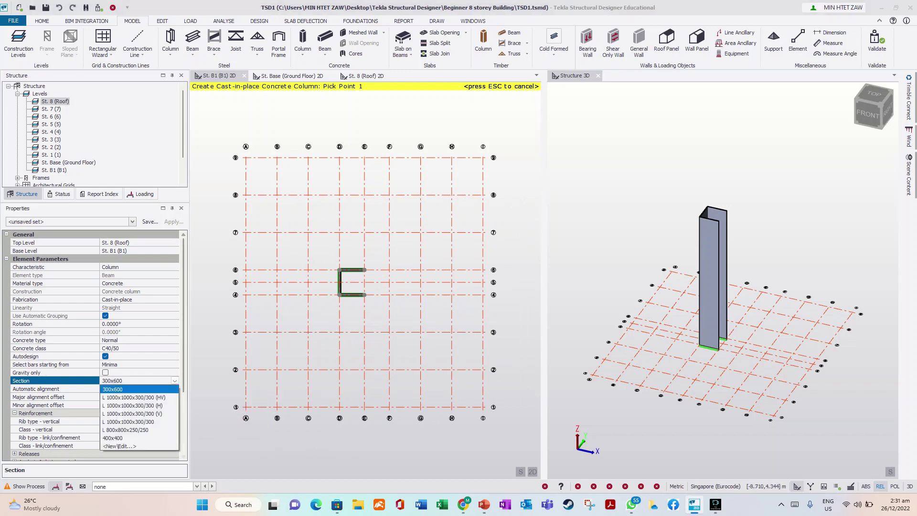
key(Return)
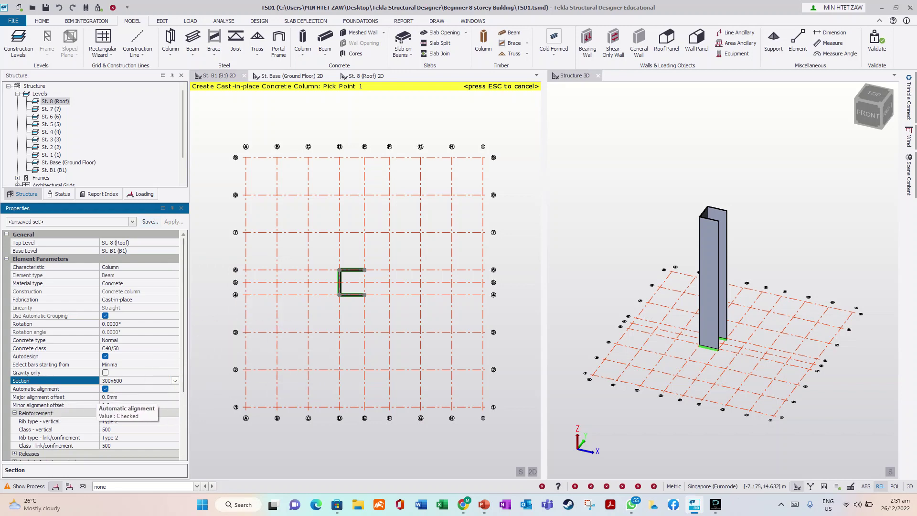
Try a 300x600 column at the grid A/2 intersection, once with automatic alignment and once with it turned off for centred placement.
scroll(242, 380, up, 5)
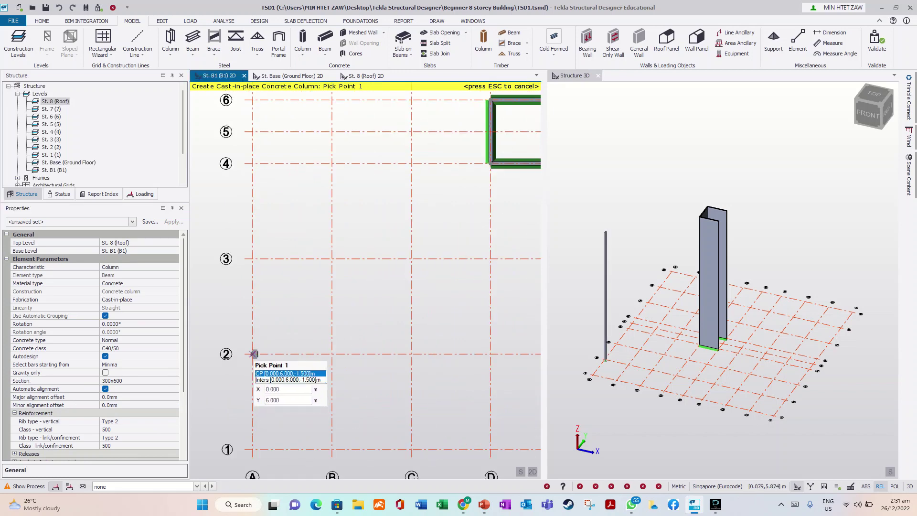
click(254, 354)
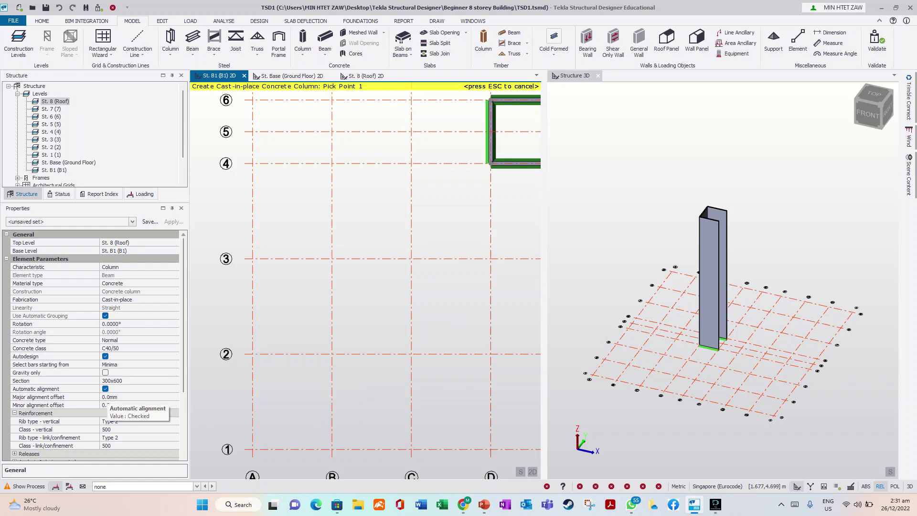
click(106, 388)
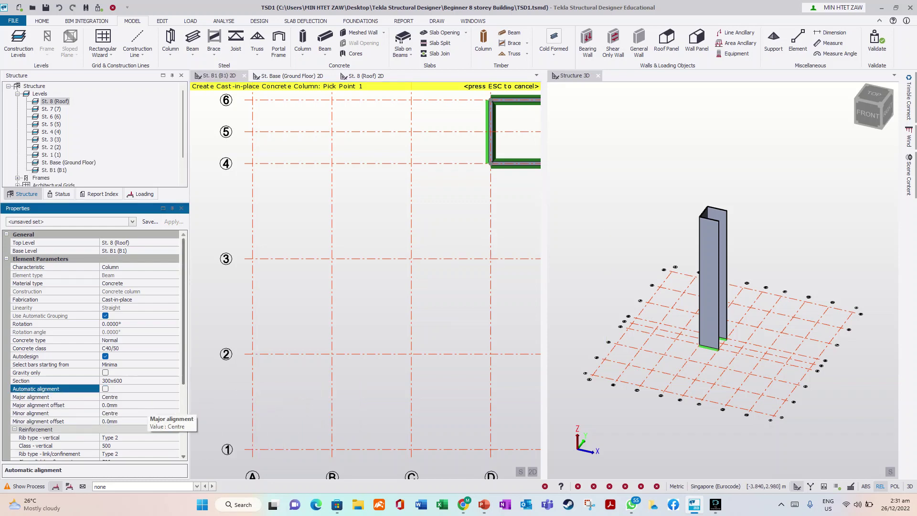
click(252, 355)
scroll(252, 361, up, 5)
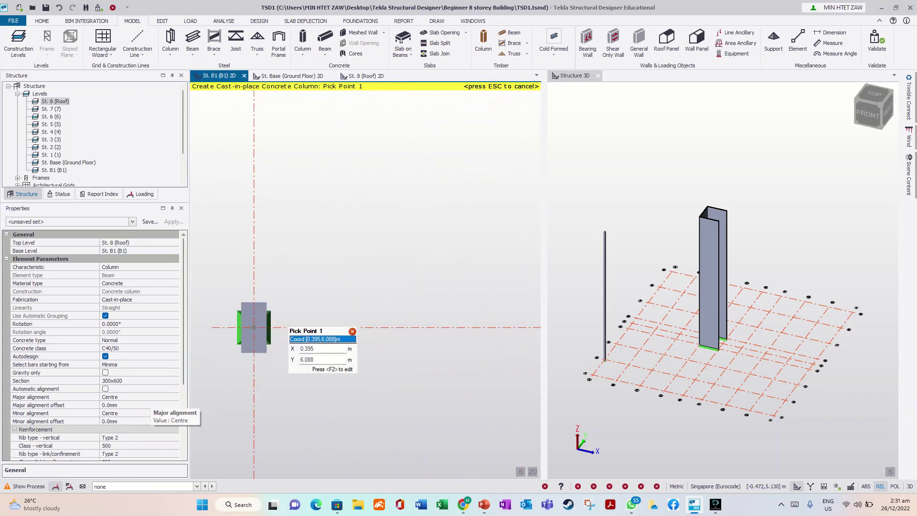
scroll(260, 316, down, 4)
scroll(257, 319, down, 6)
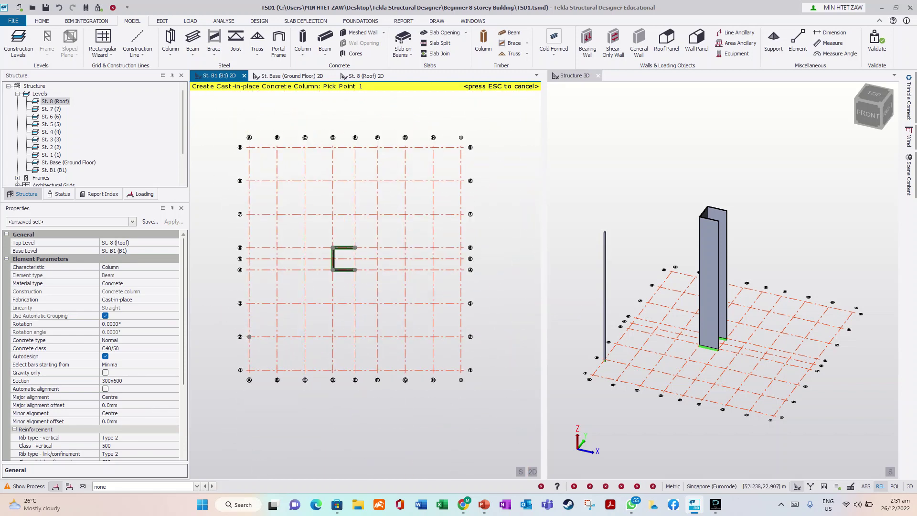
drag(544, 287, 606, 287)
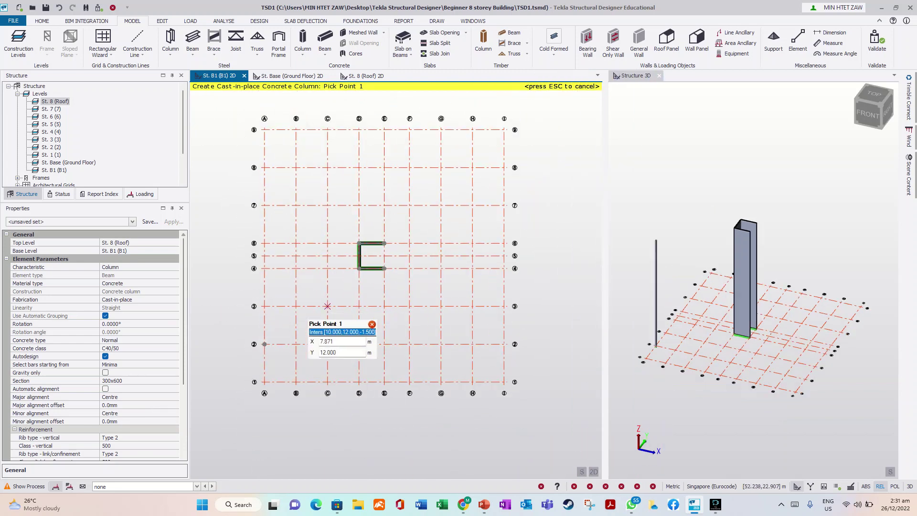
scroll(264, 344, up, 8)
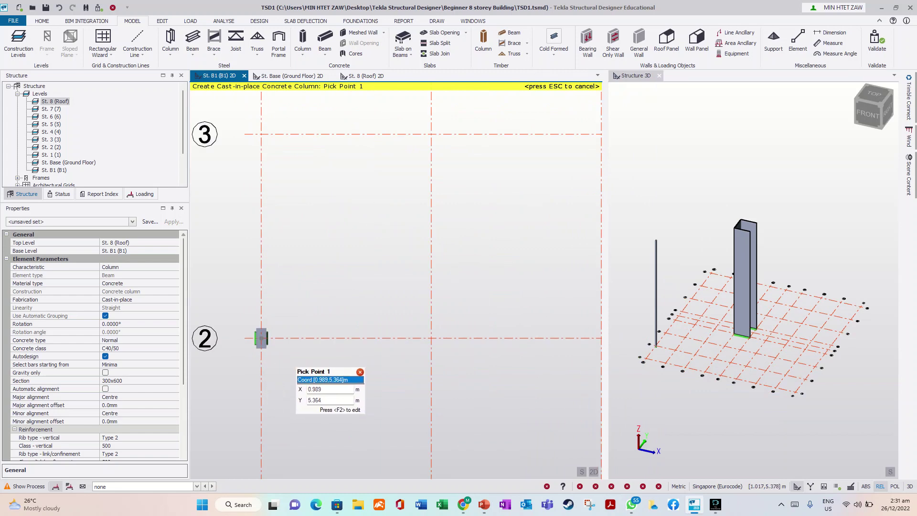
scroll(224, 298, down, 5)
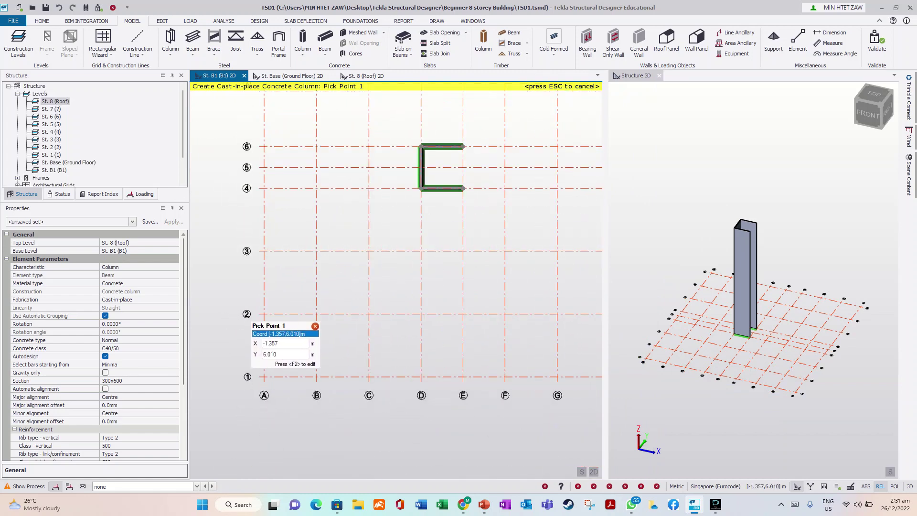
scroll(250, 321, down, 2)
Turn automatic alignment back on and place a 300x600 column at the grid A/2 intersection.
click(105, 389)
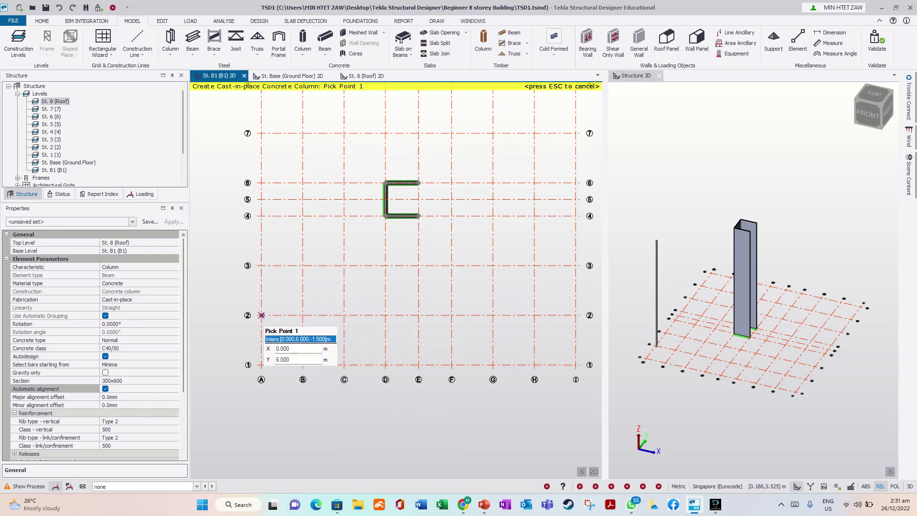
scroll(261, 316, up, 8)
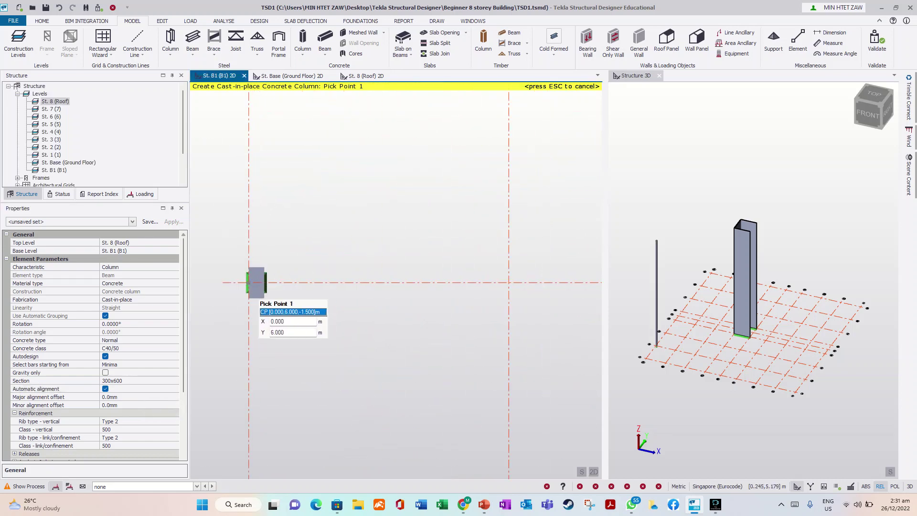
scroll(249, 298, down, 2)
scroll(249, 298, down, 5)
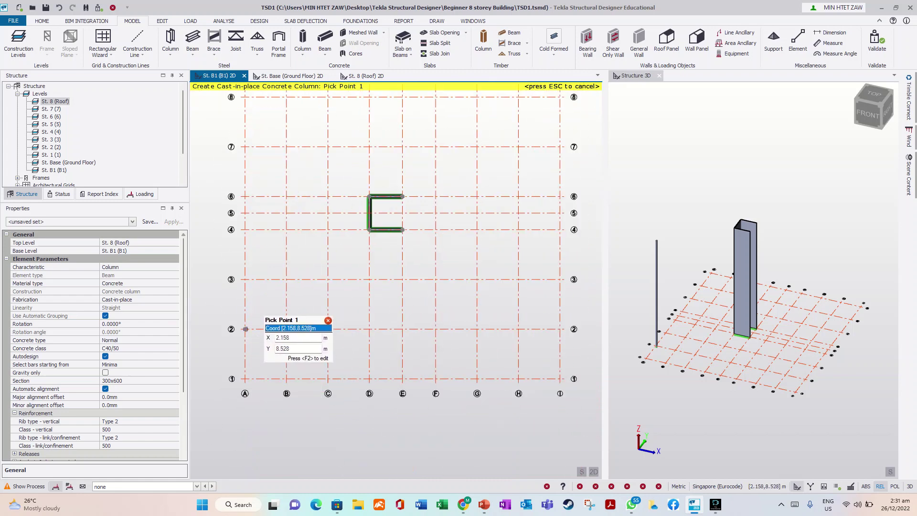
Place 300x600 columns at all intersections of gridlines A to I along gridlines 2 and 3.
drag(262, 308, 539, 351)
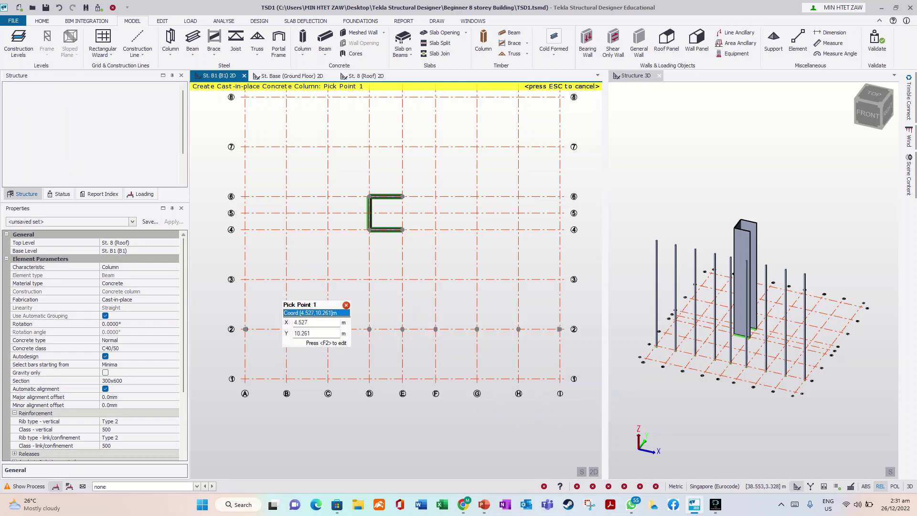
drag(234, 263, 584, 294)
scroll(335, 335, up, 5)
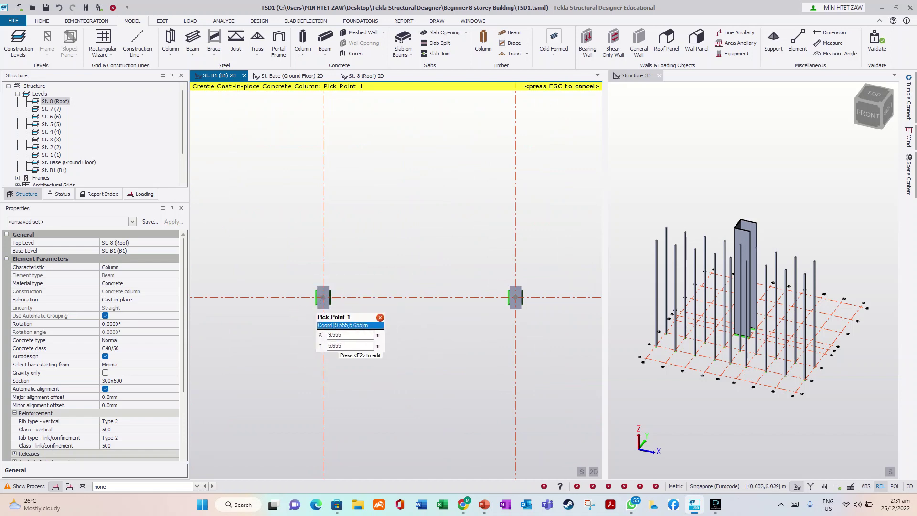
scroll(340, 343, down, 5)
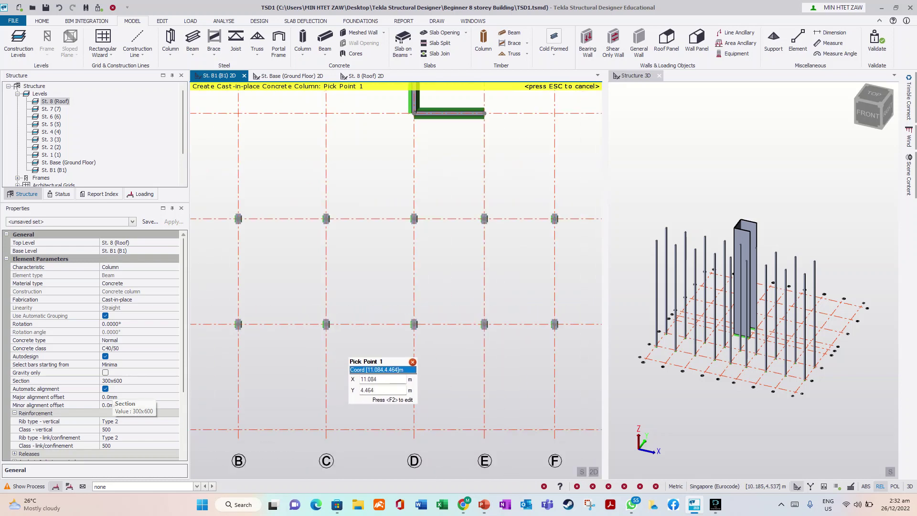
Place 300x600 columns at all intersections of gridlines A to I along gridlines 7 and 8.
scroll(342, 369, down, 1)
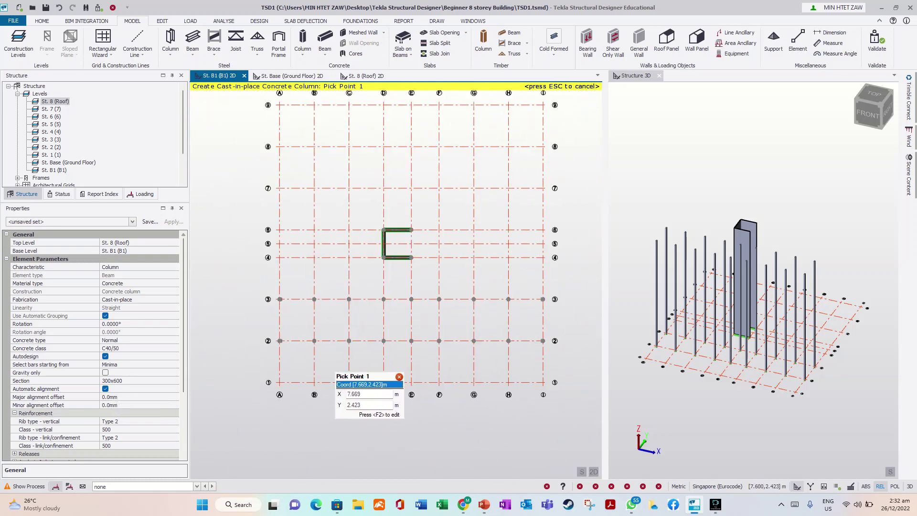
drag(241, 135, 591, 208)
scroll(280, 239, up, 4)
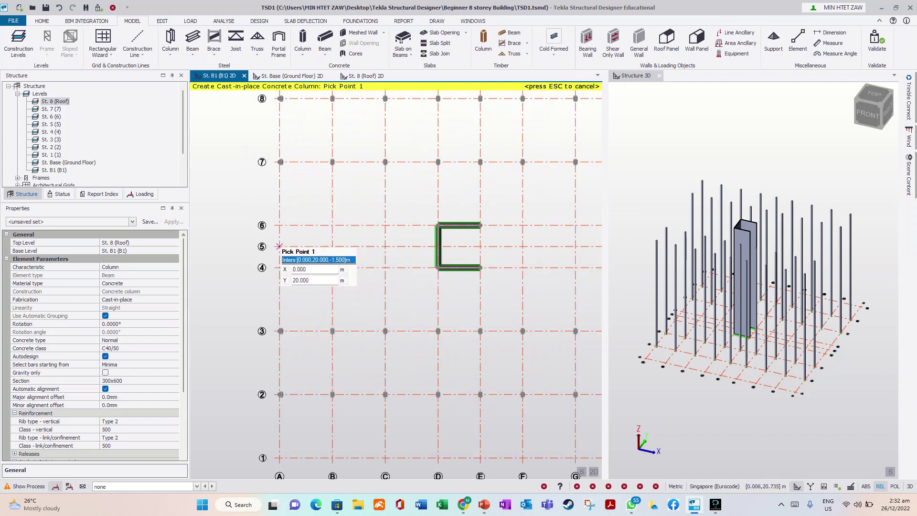
Place 300x600 columns along gridlines 4 and 6 outside the core walls, and along gridline 9 between its corner intersections.
click(278, 215)
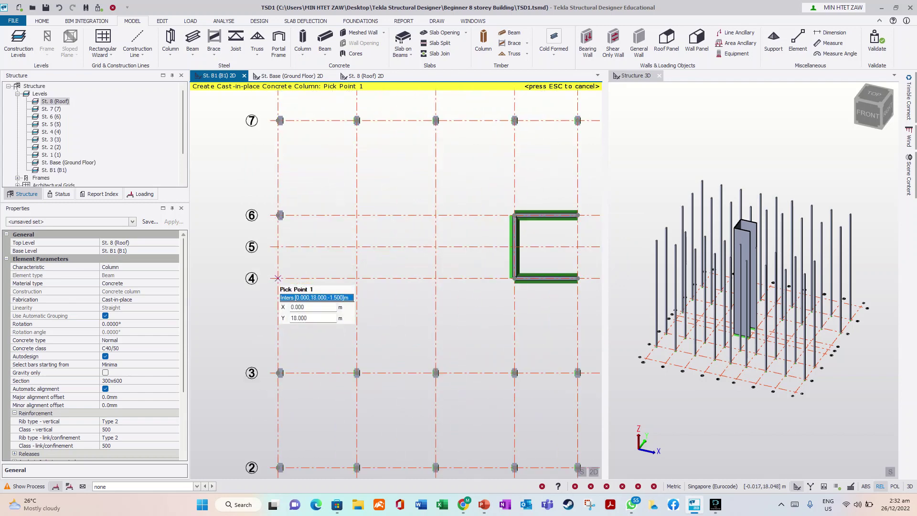
click(278, 278)
click(357, 278)
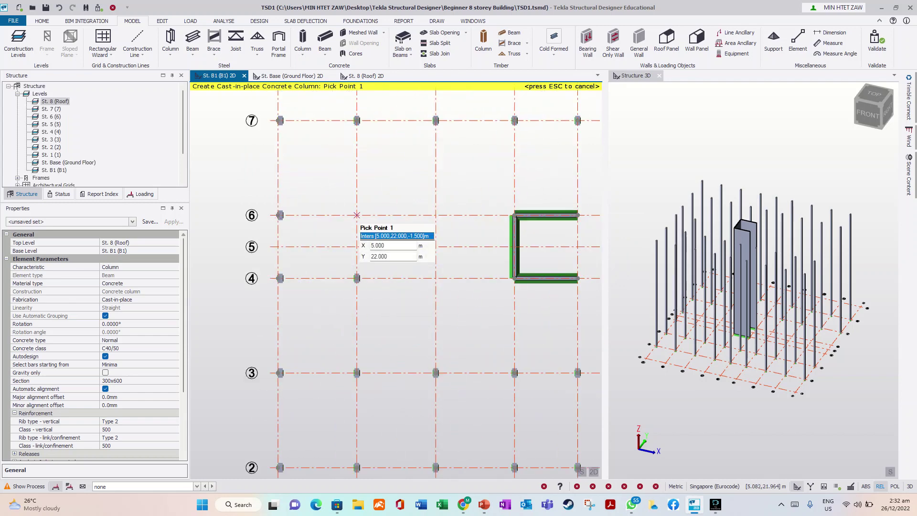
click(357, 215)
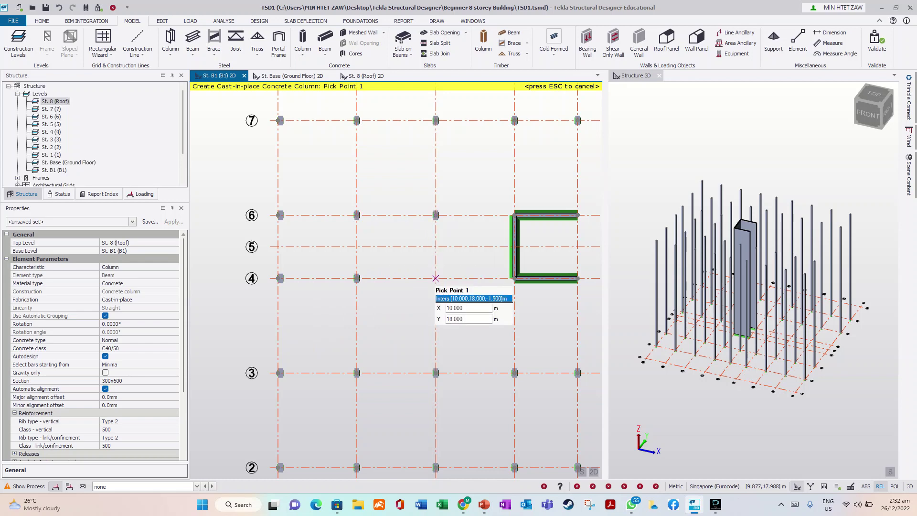
scroll(239, 281, down, 2)
scroll(235, 277, down, 1)
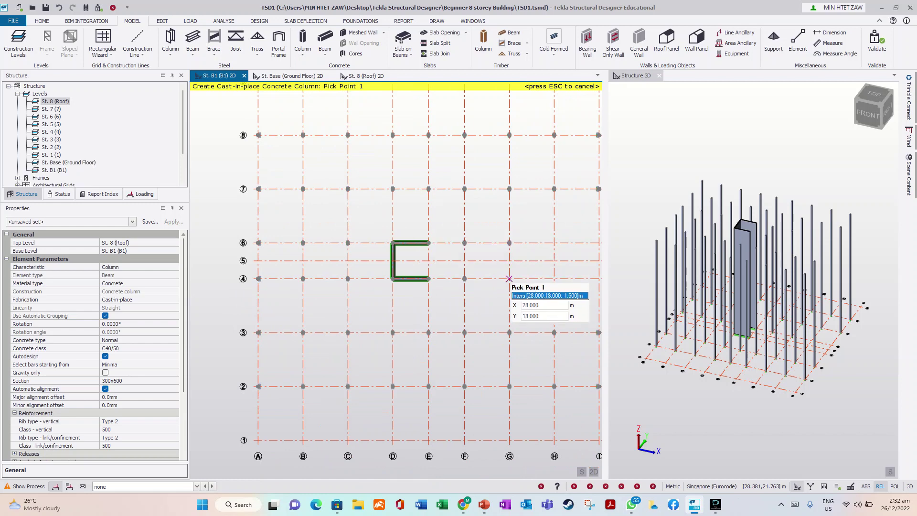
scroll(294, 308, down, 2)
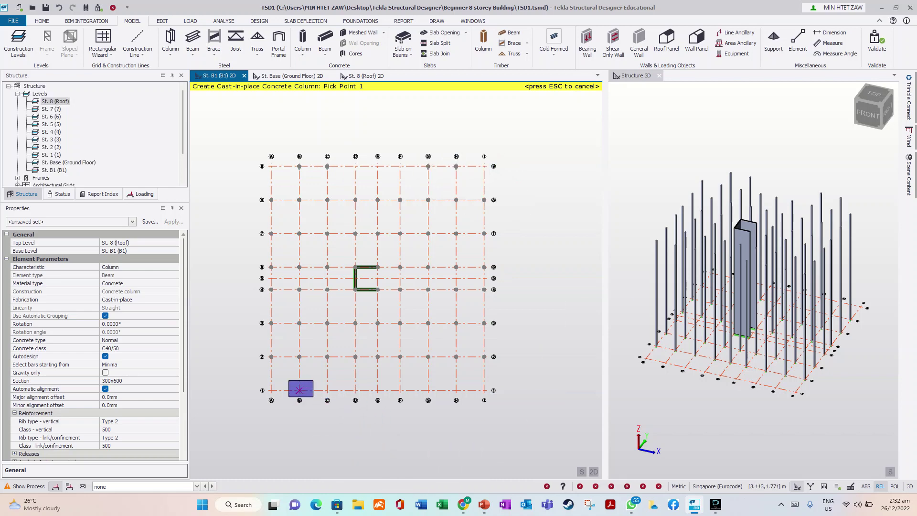
Place 300x600 columns along gridline 1 at gridlines B, C, D, F, G and H.
drag(299, 390, 338, 409)
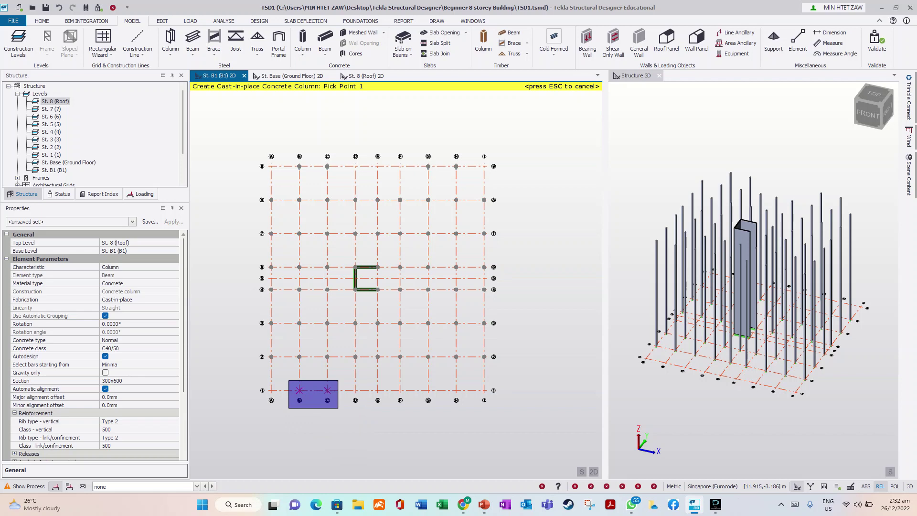
drag(363, 410, 362, 411)
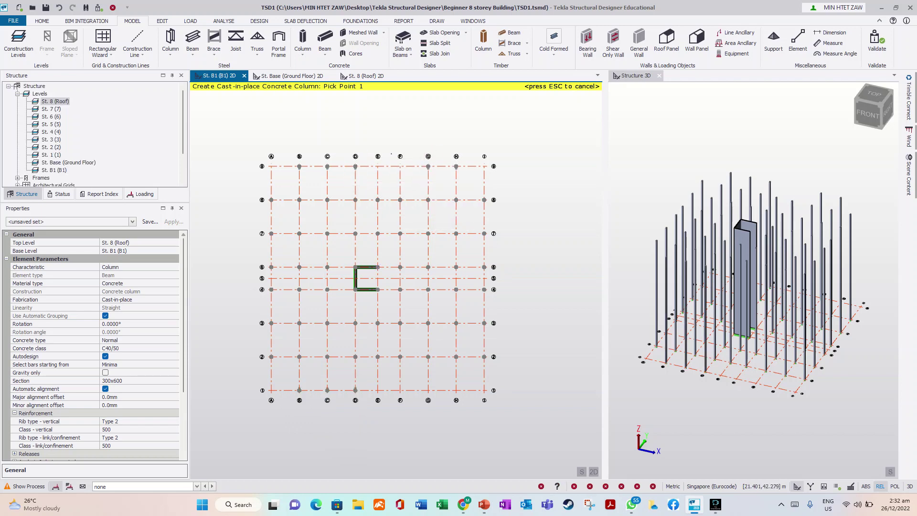
scroll(436, 420, up, 1)
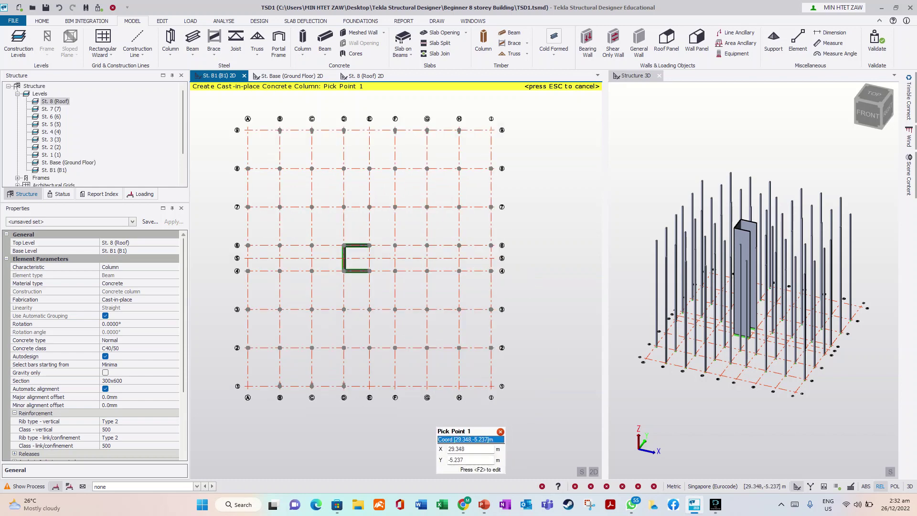
drag(388, 379, 470, 415)
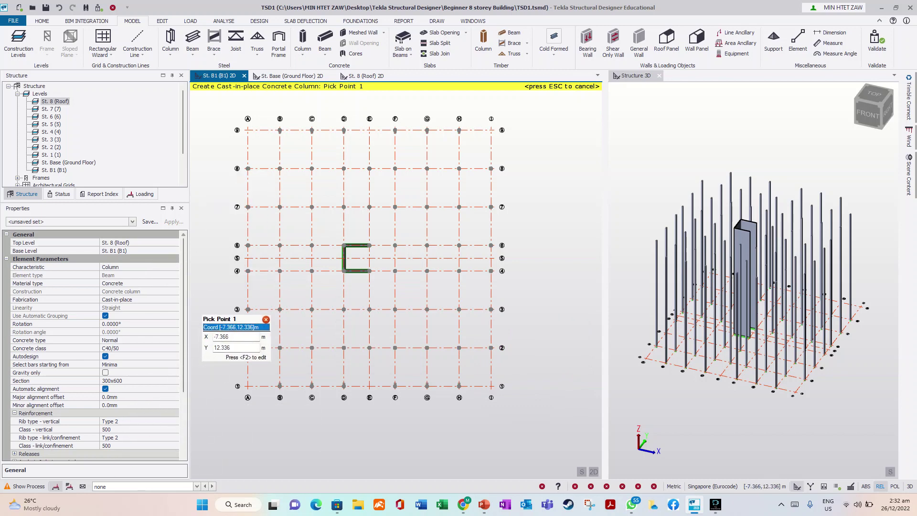
Save the current column properties as a new property set named Col 300 x 600.
click(150, 222)
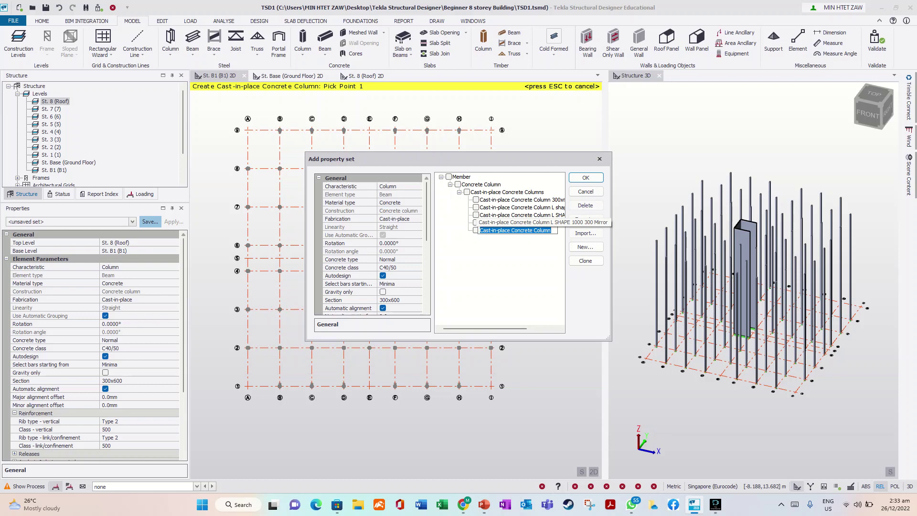
click(522, 200)
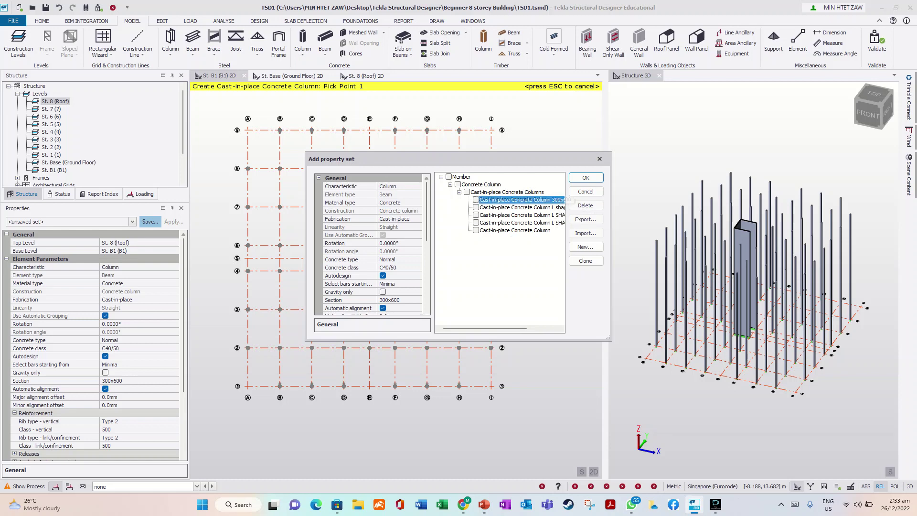
click(522, 207)
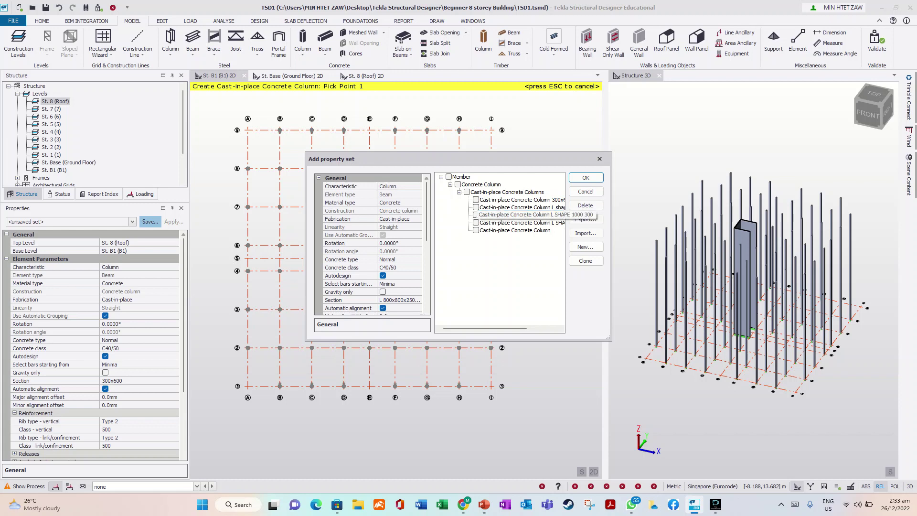
click(521, 215)
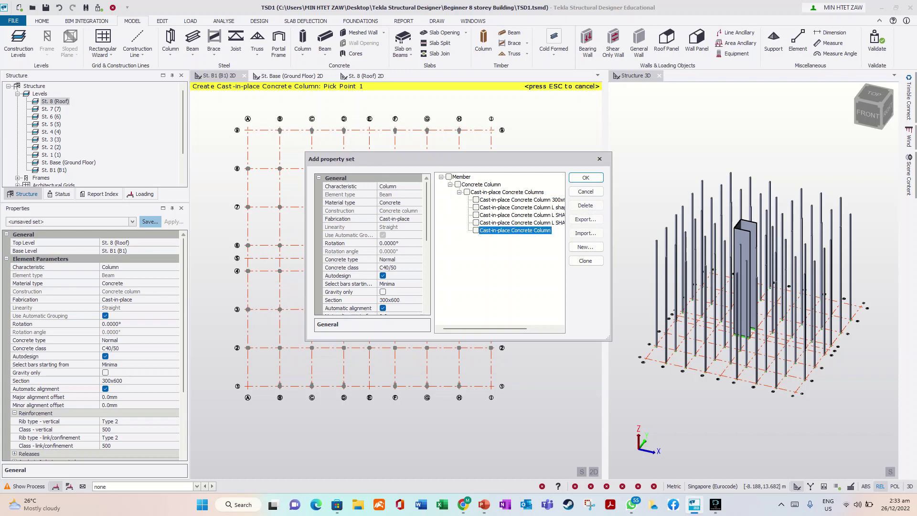
click(515, 230)
click(552, 230)
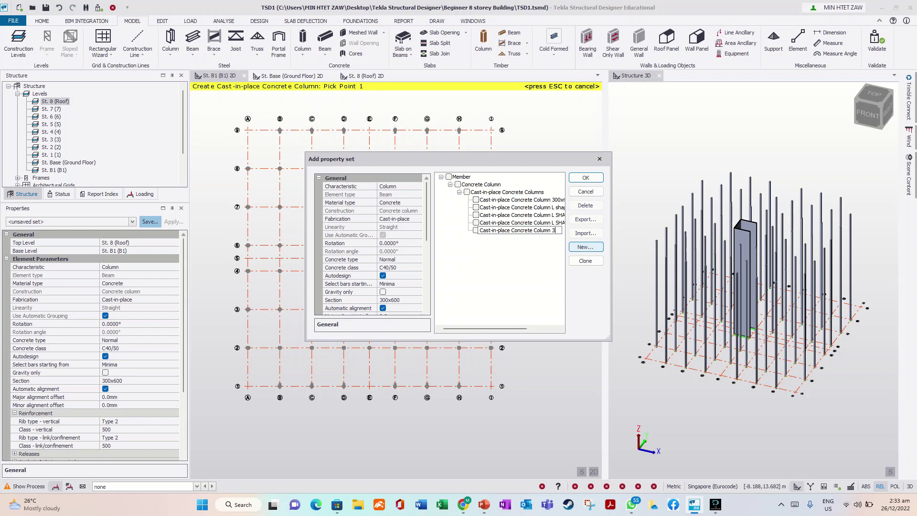
text(300 x 600)
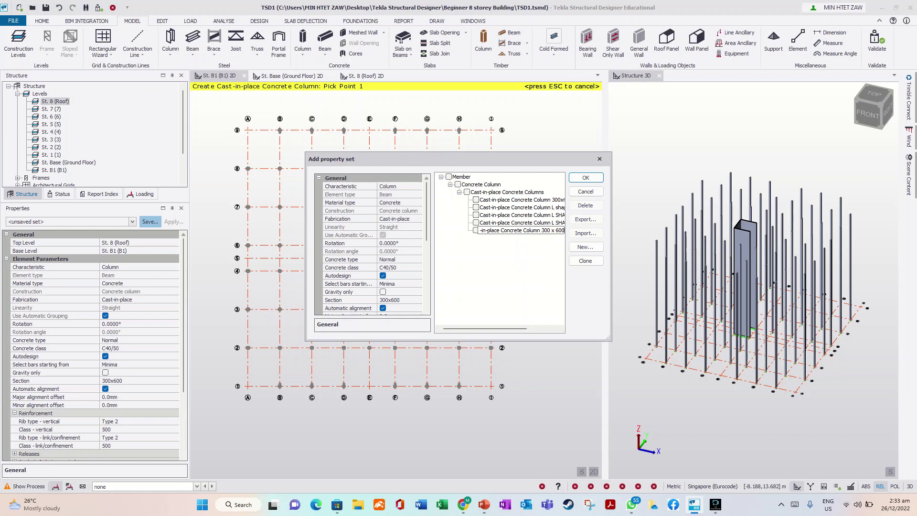
drag(540, 230, 480, 230)
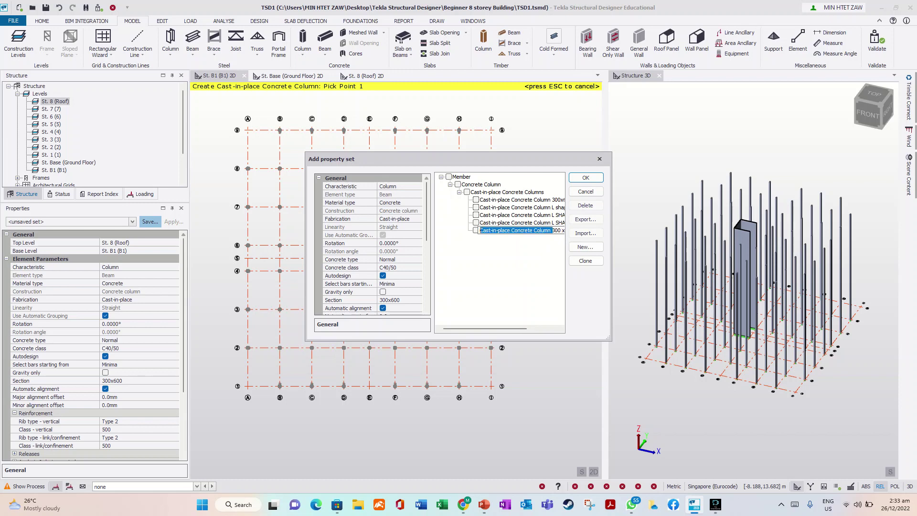
text(Col 300 x 600)
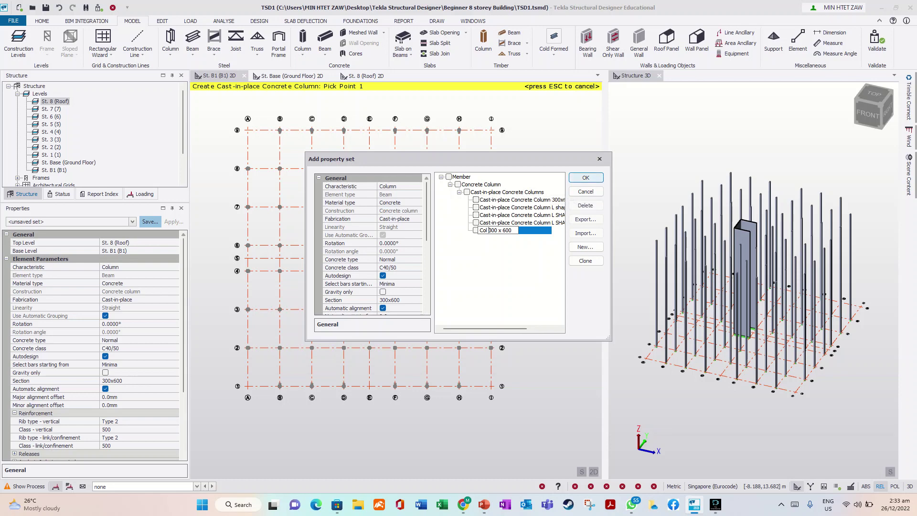
key(Return)
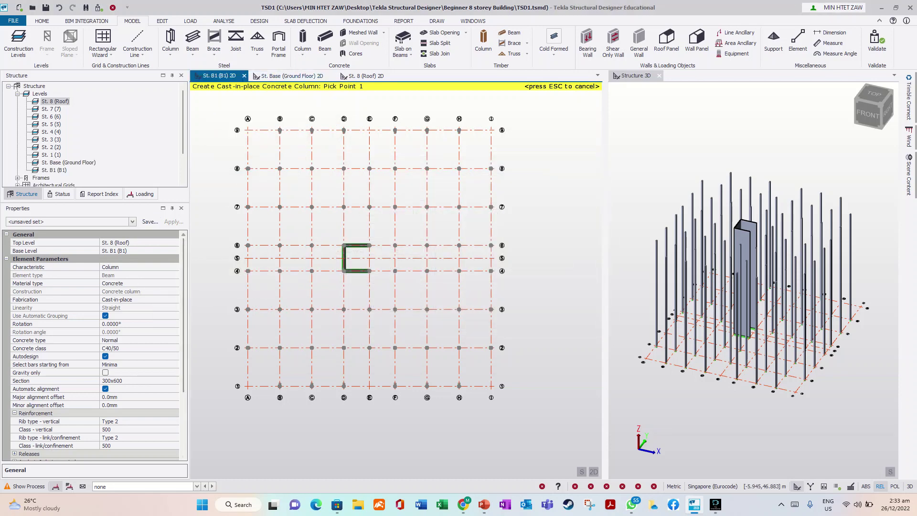
Start another cast-in-place concrete column and change its section shape to L-section.
click(302, 38)
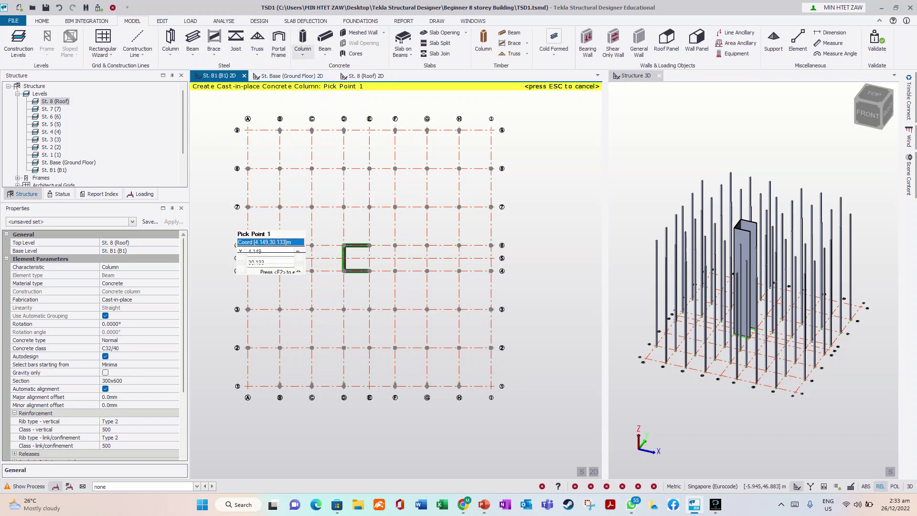
click(171, 348)
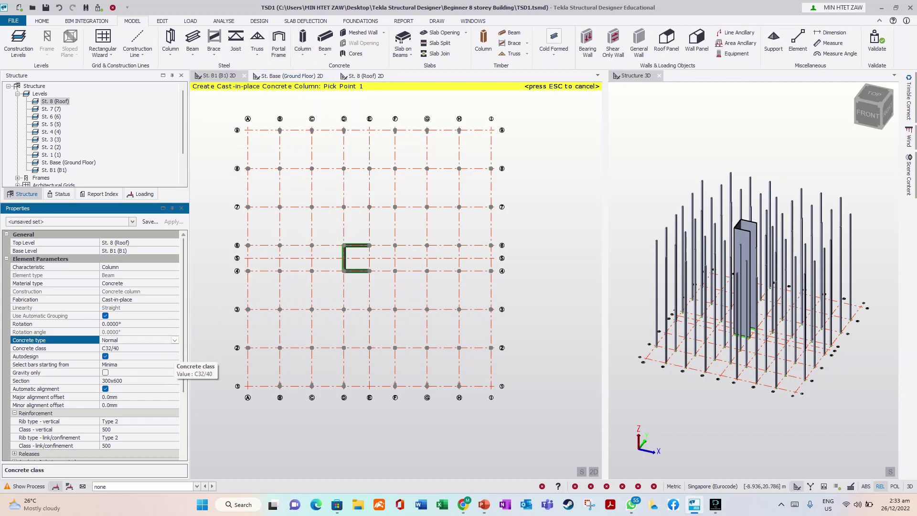
click(174, 349)
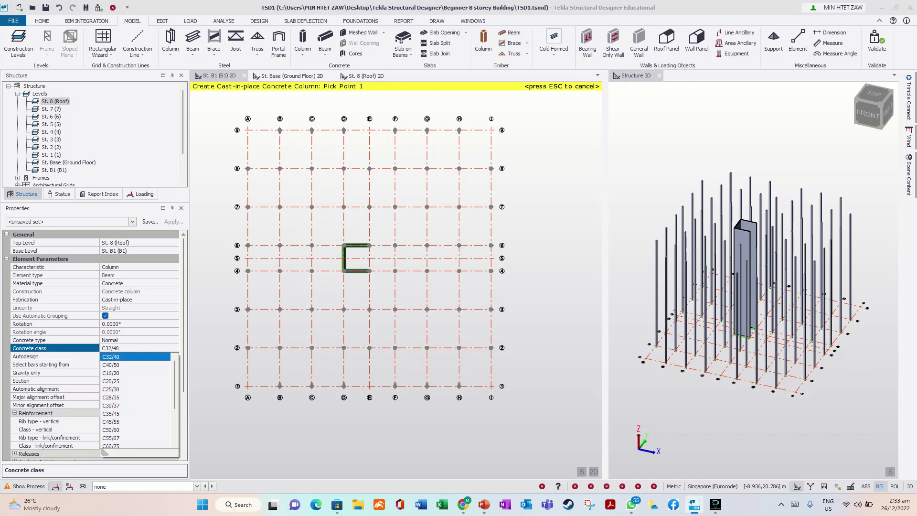
click(149, 381)
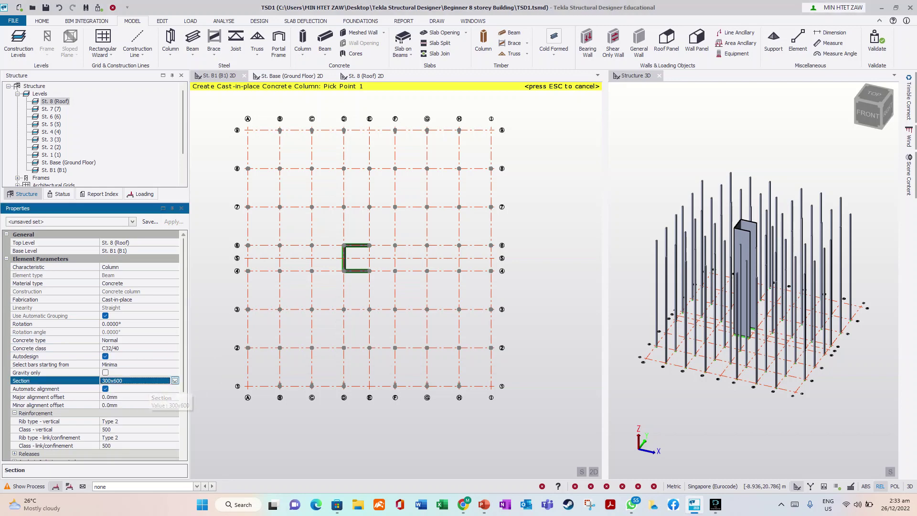
click(175, 380)
click(144, 389)
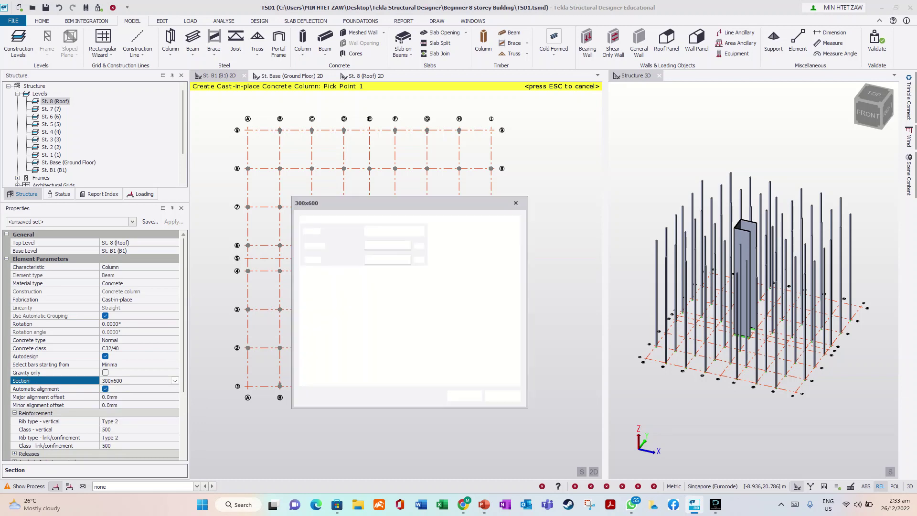
click(421, 231)
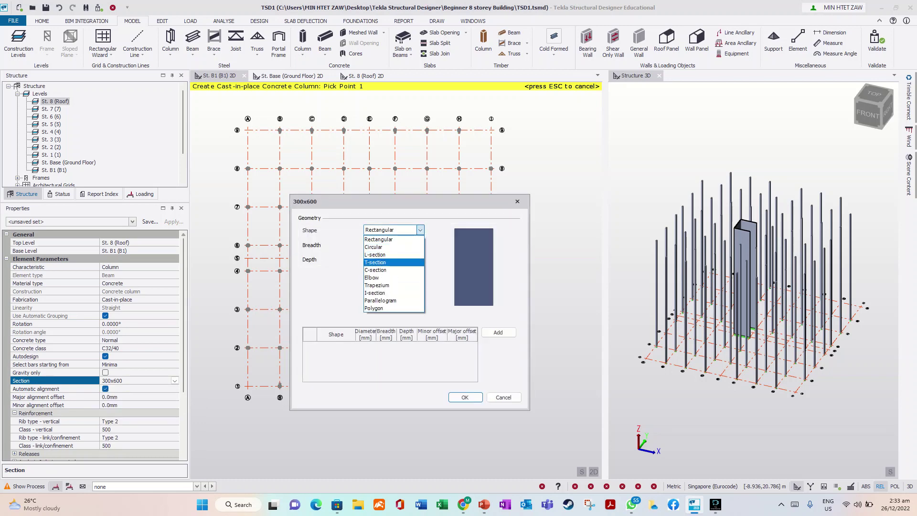
click(375, 255)
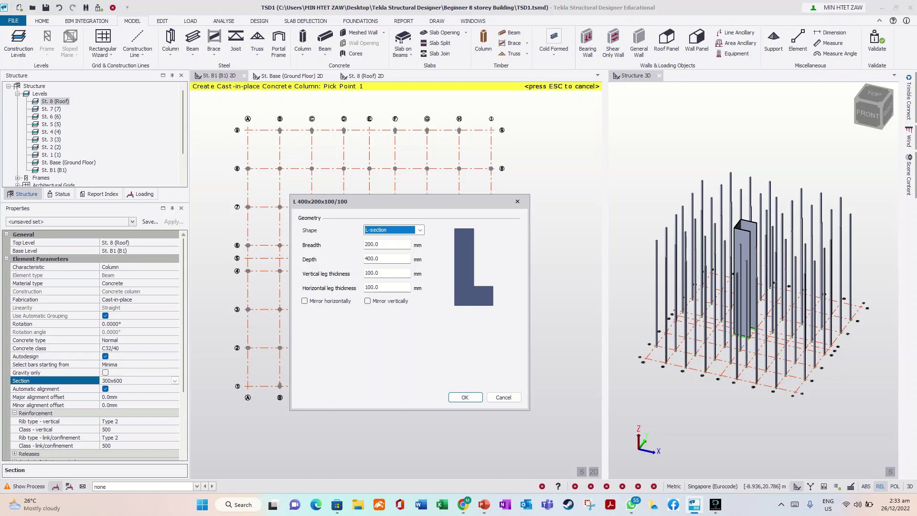
Set the L-section's breadth and depth to 1000 mm and both leg thicknesses to 300 mm.
key(Tab)
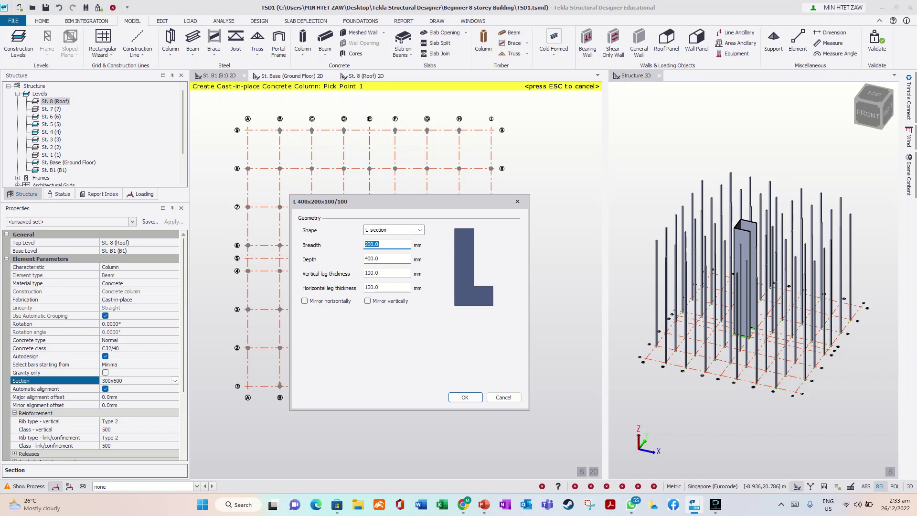
text(1000)
key(Tab)
text(1000)
key(Tab)
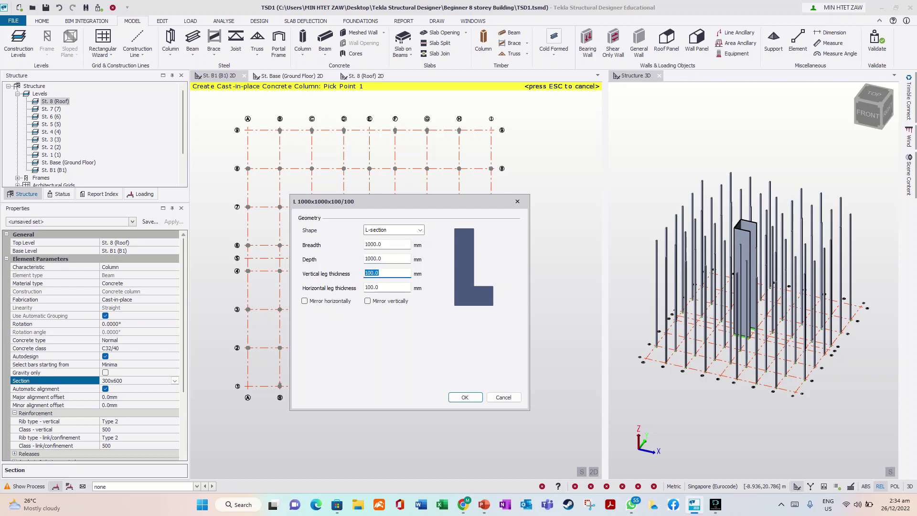
text(3)
key(Tab)
text(300)
drag(380, 273, 373, 273)
click(465, 397)
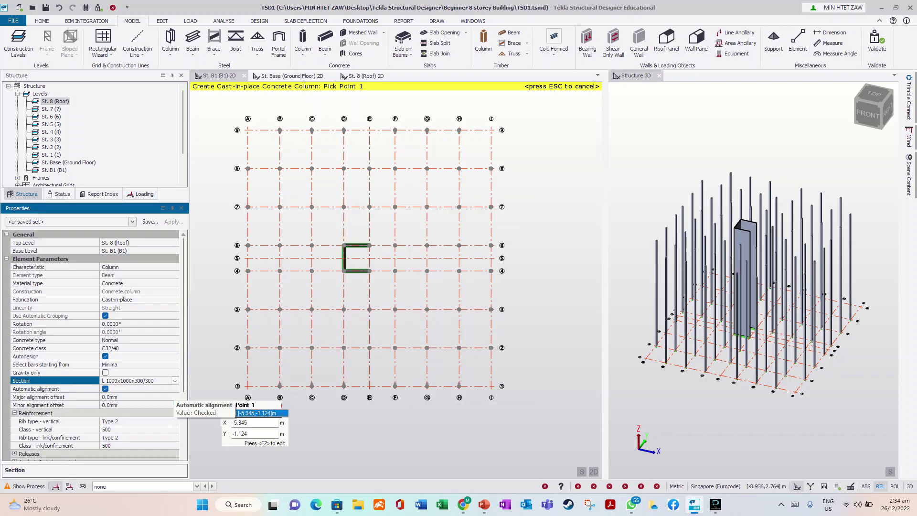
Place an L 1000x1000x300/300 column at the corner grid intersection A/1.
click(248, 387)
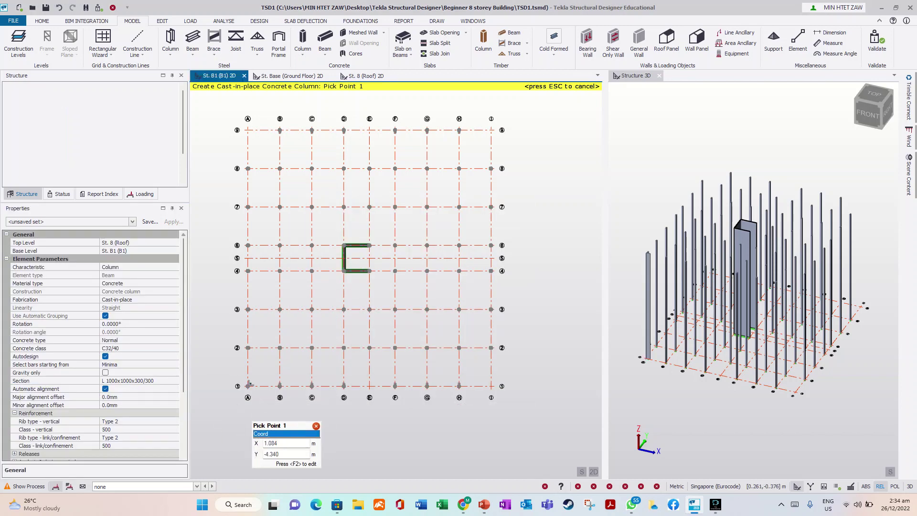
scroll(249, 385, up, 5)
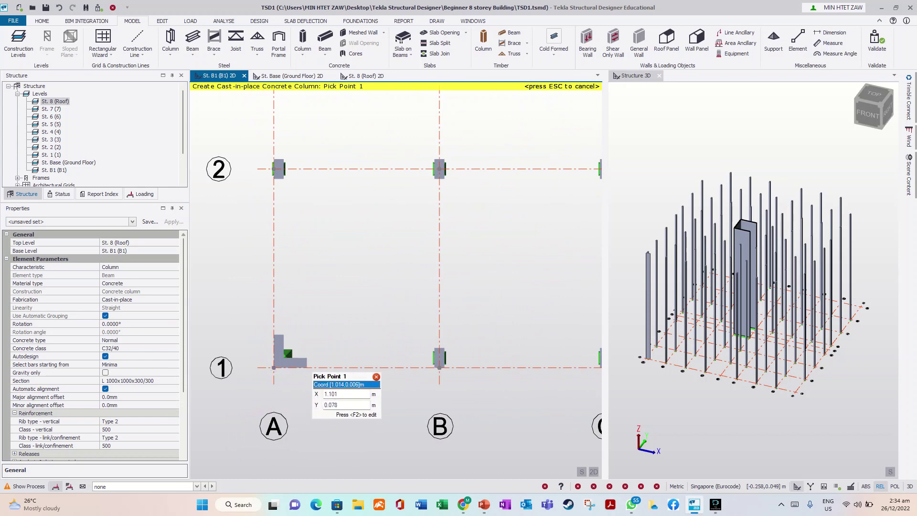
scroll(267, 371, down, 5)
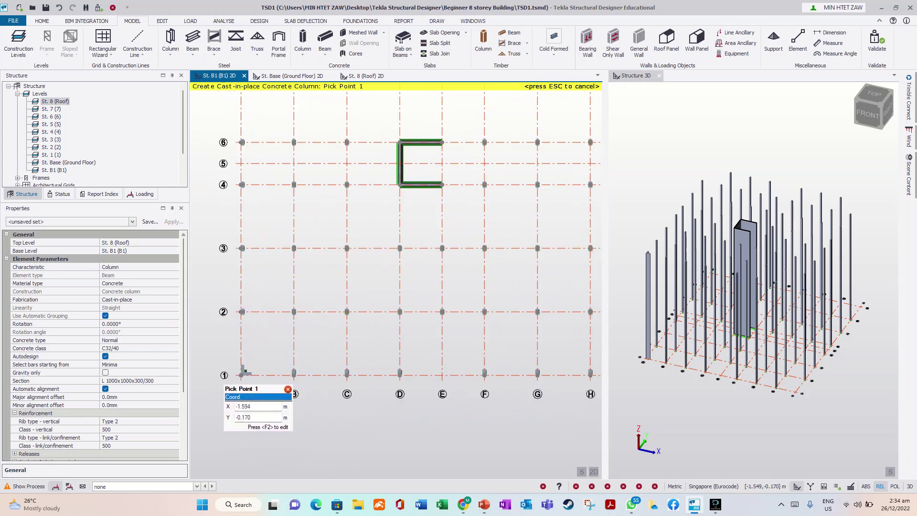
scroll(225, 377, down, 3)
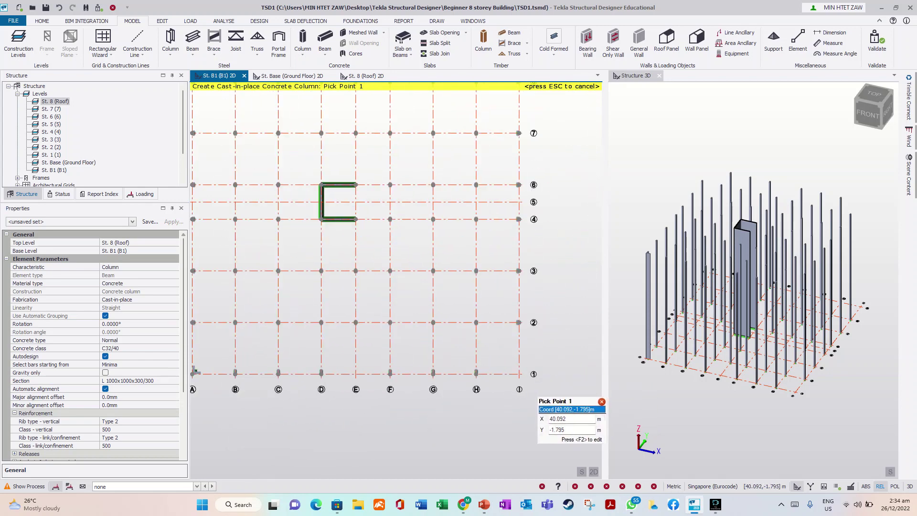
scroll(518, 375, up, 3)
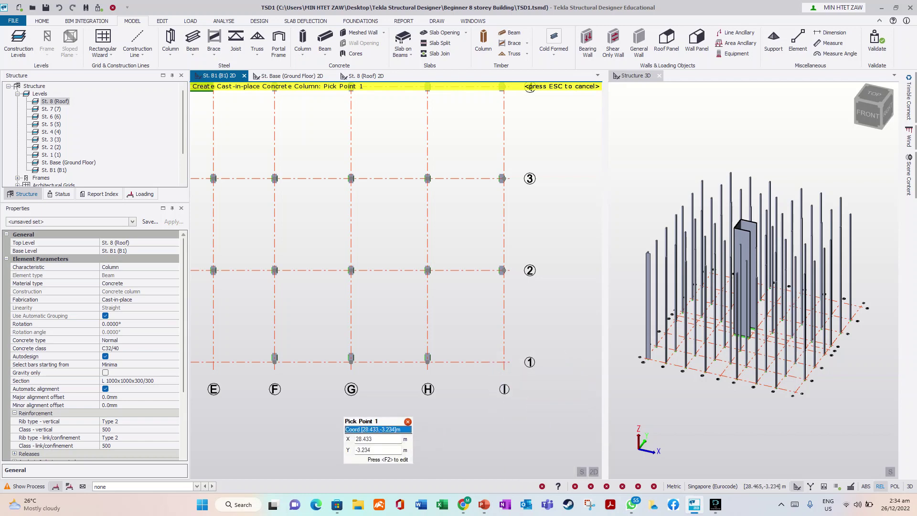
Mirror the L 1000x1000x300/300 column section horizontally and place the column at corner grid intersection I/1.
click(170, 381)
click(175, 381)
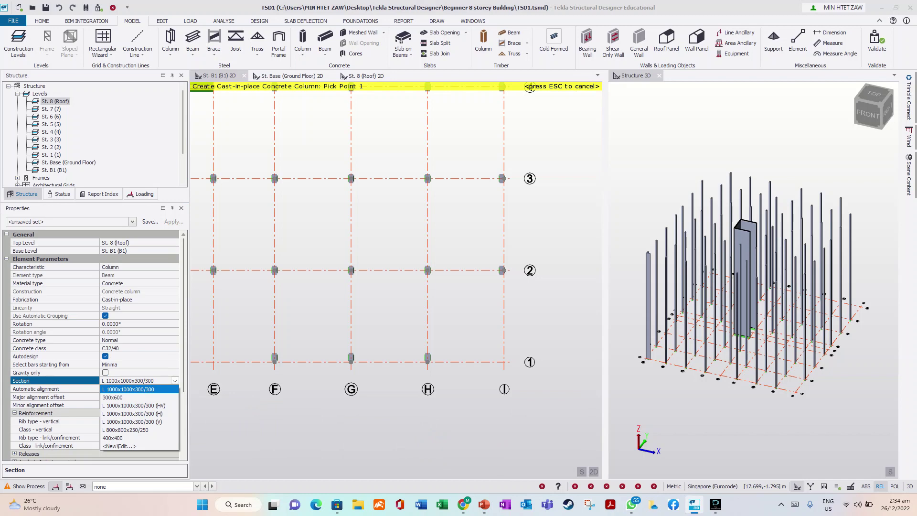
click(139, 390)
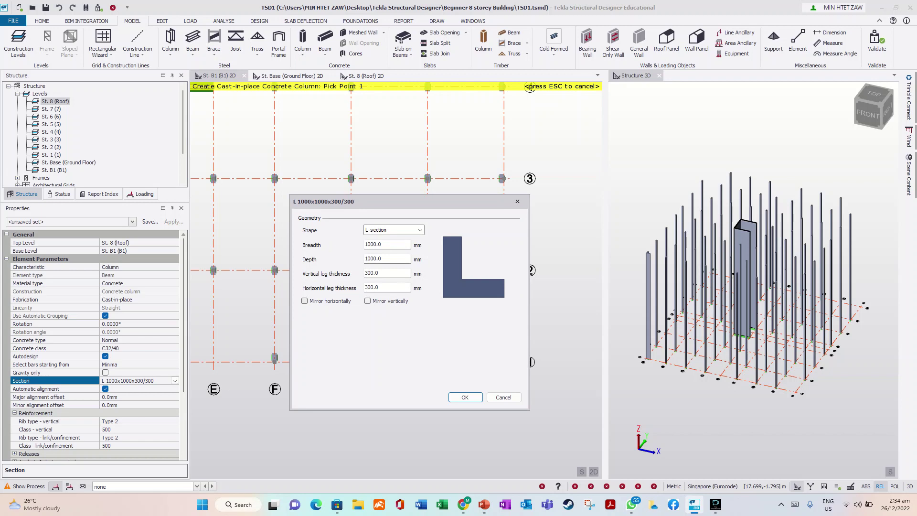
click(305, 301)
click(465, 397)
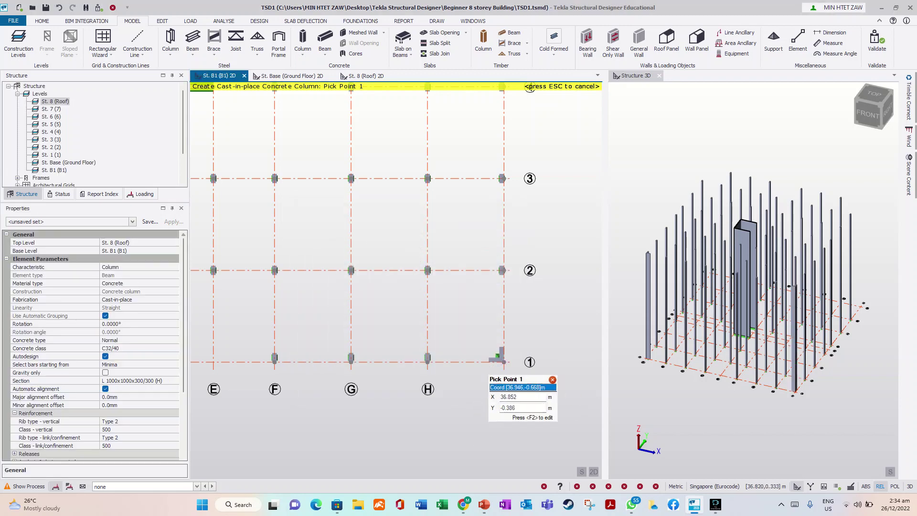
Change the L-section from horizontal to vertical mirroring, keeping its 1000 mm legs and 300 mm thicknesses.
scroll(502, 362, down, 5)
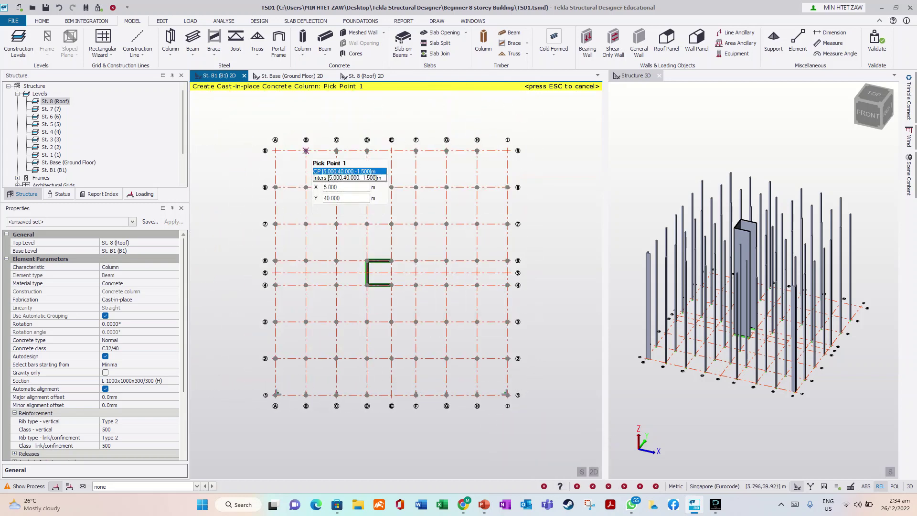
scroll(480, 139, up, 3)
click(173, 380)
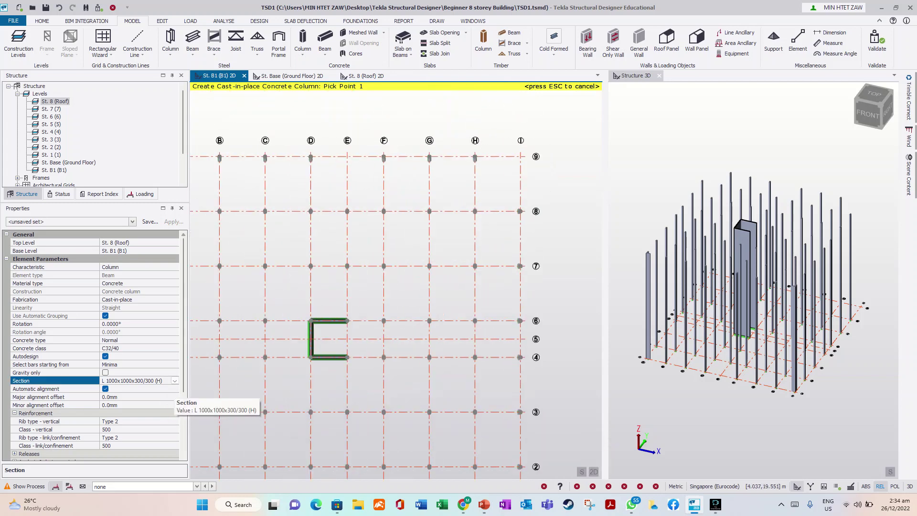
click(175, 381)
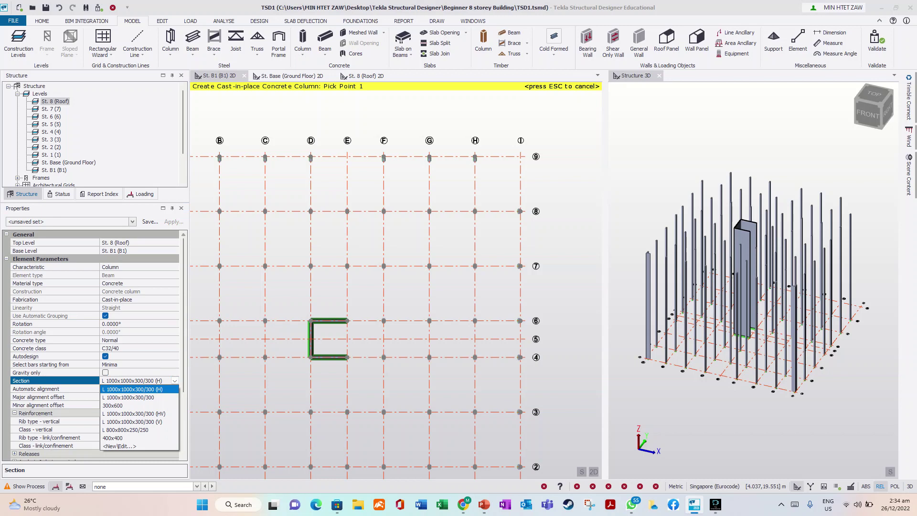
click(119, 447)
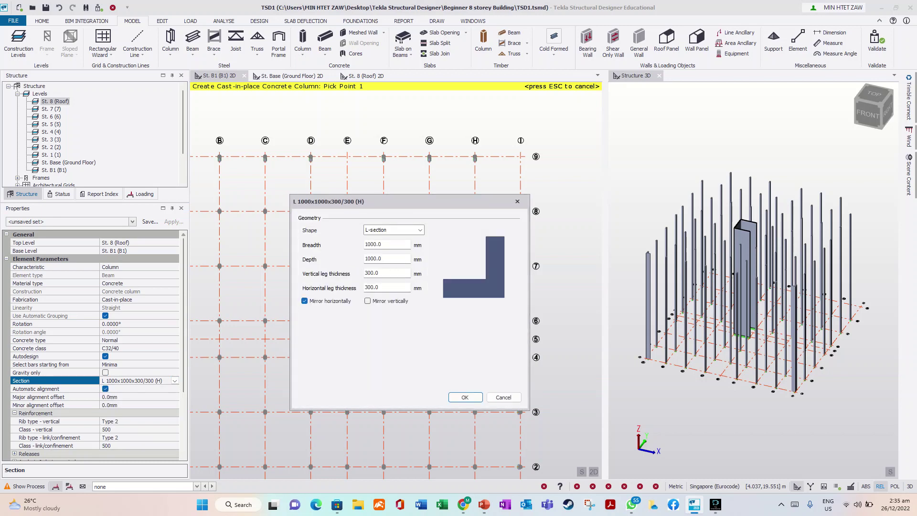
click(304, 301)
click(368, 301)
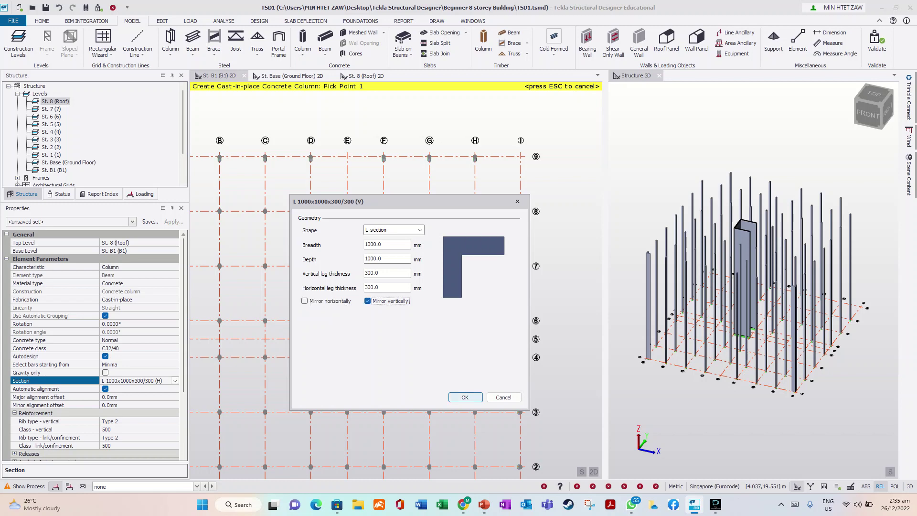
click(465, 397)
Place the vertically mirrored L 1000x1000x300/300 column at corner grid intersection A/9.
scroll(500, 337, down, 2)
scroll(282, 218, up, 3)
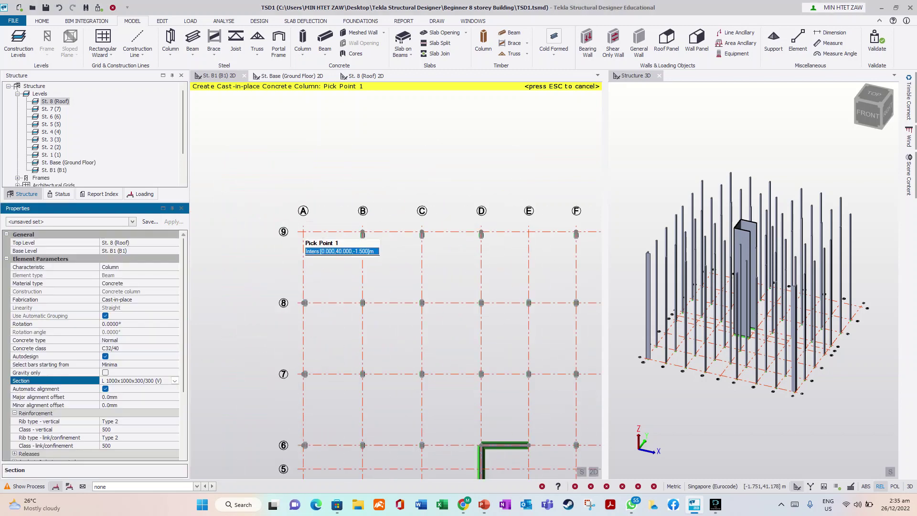
scroll(304, 232, up, 3)
click(298, 232)
scroll(267, 204, down, 3)
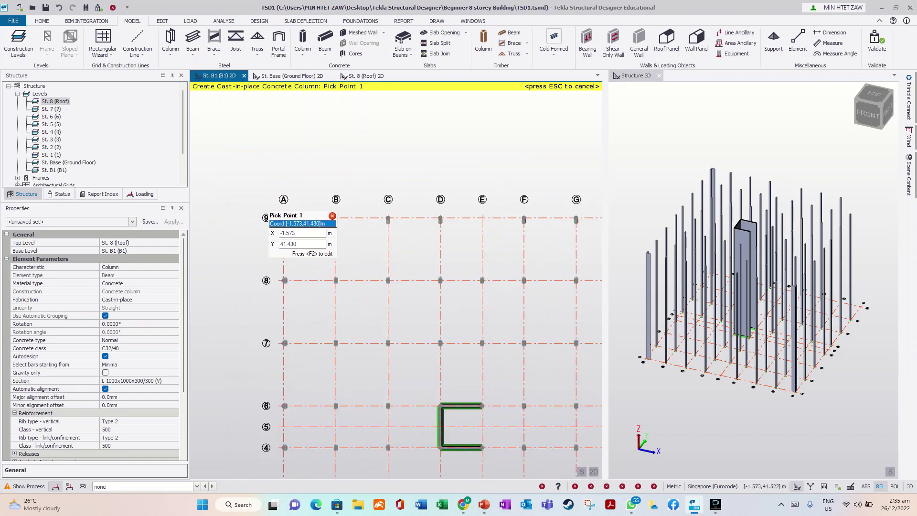
Mirror the L 1000x1000x300/300 column section both horizontally and vertically.
scroll(246, 199, down, 1)
click(175, 382)
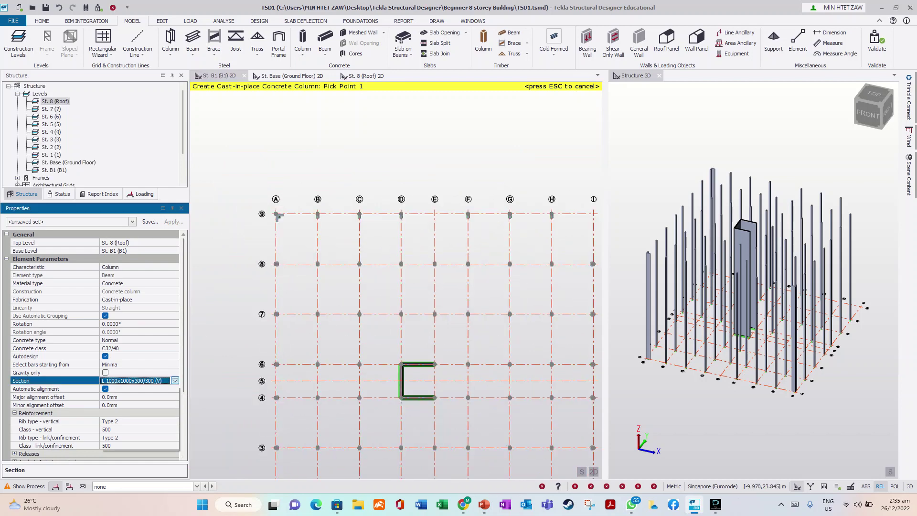
click(175, 380)
click(139, 446)
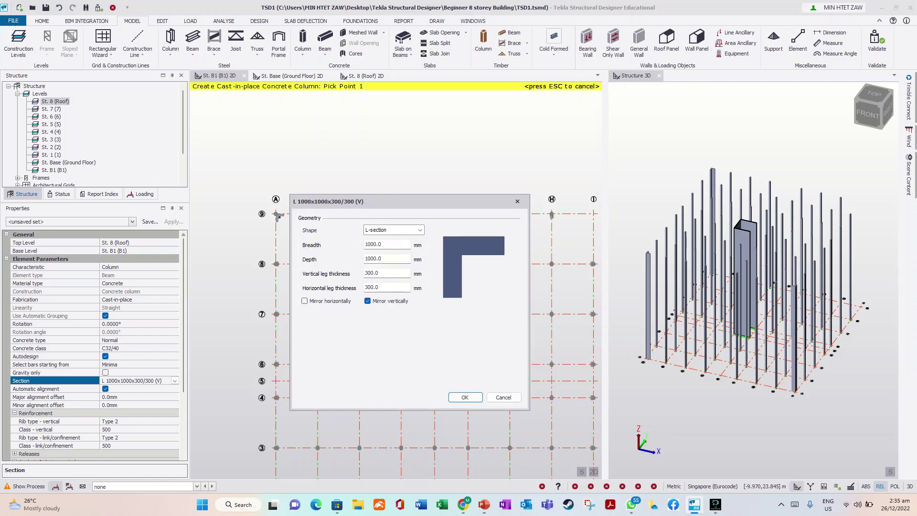
click(304, 301)
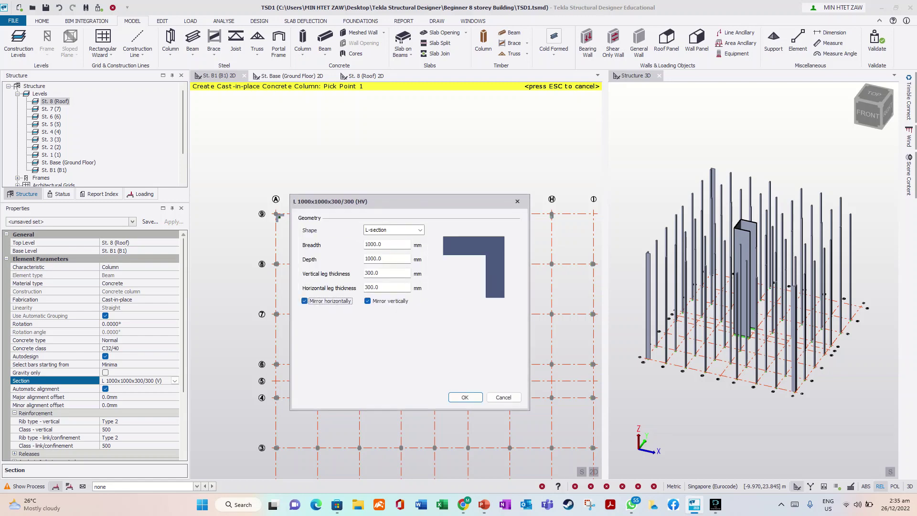
click(465, 397)
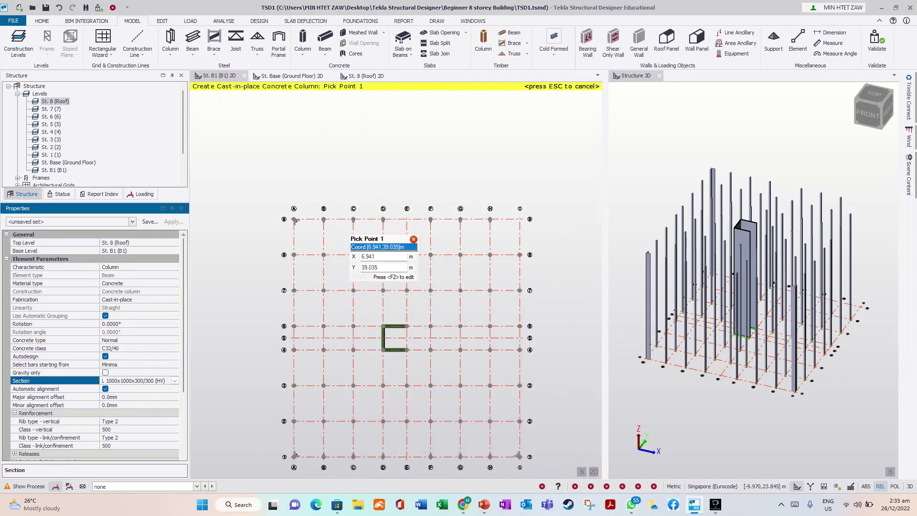
Place the L 1000x1000x300/300 (HV) column at corner grid intersection I/9 and end column creation.
scroll(526, 220, up, 1)
scroll(483, 210, up, 1)
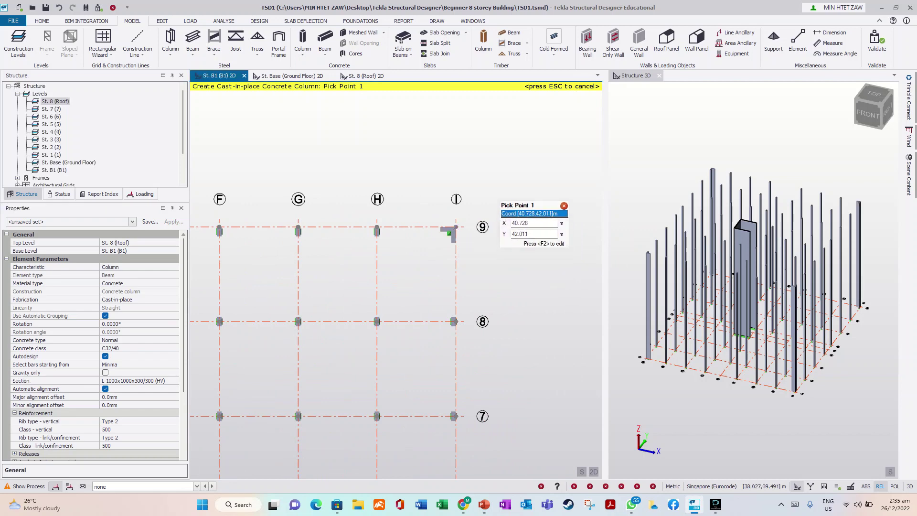
scroll(483, 155, down, 2)
scroll(471, 190, down, 1)
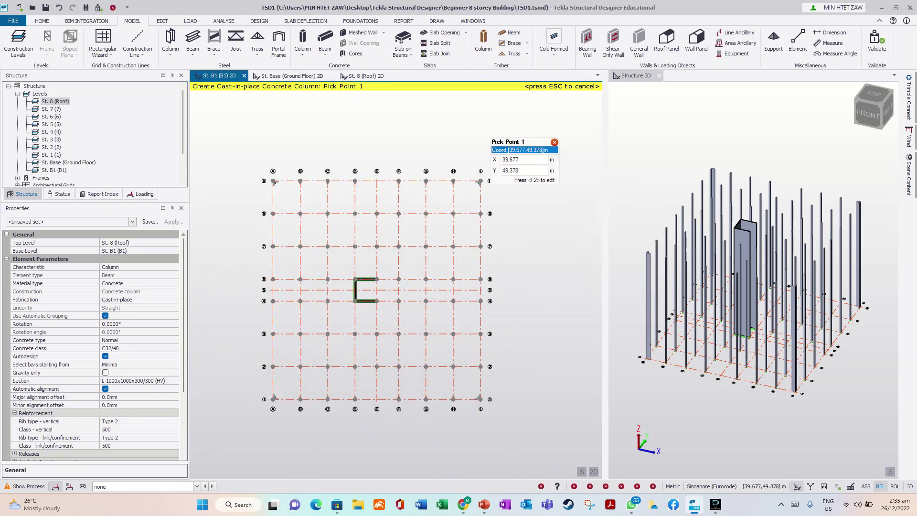
key(Escape)
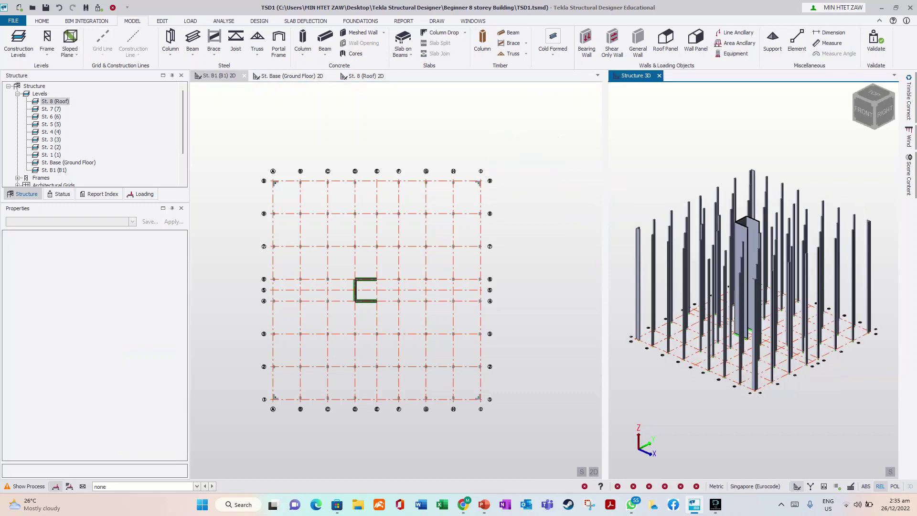